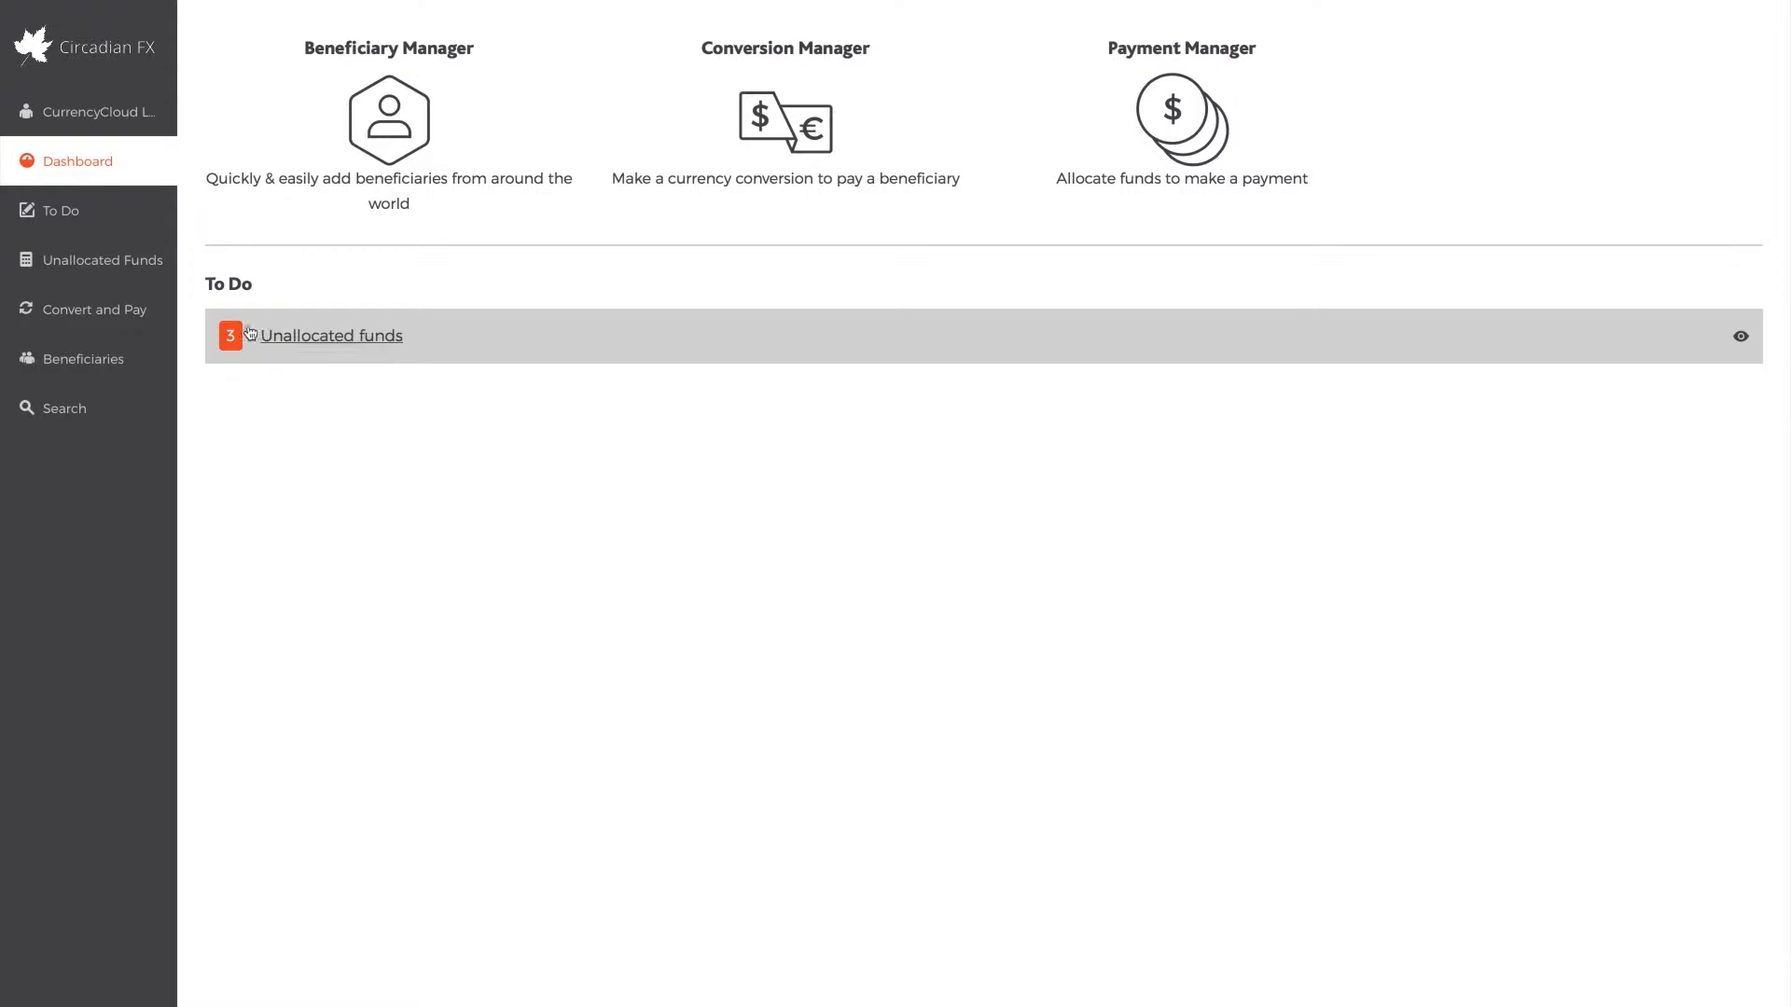
Start a new currency conversion that sells Pound Sterling (GBP) and buys United States Dollar (USD)
left_click(108, 303)
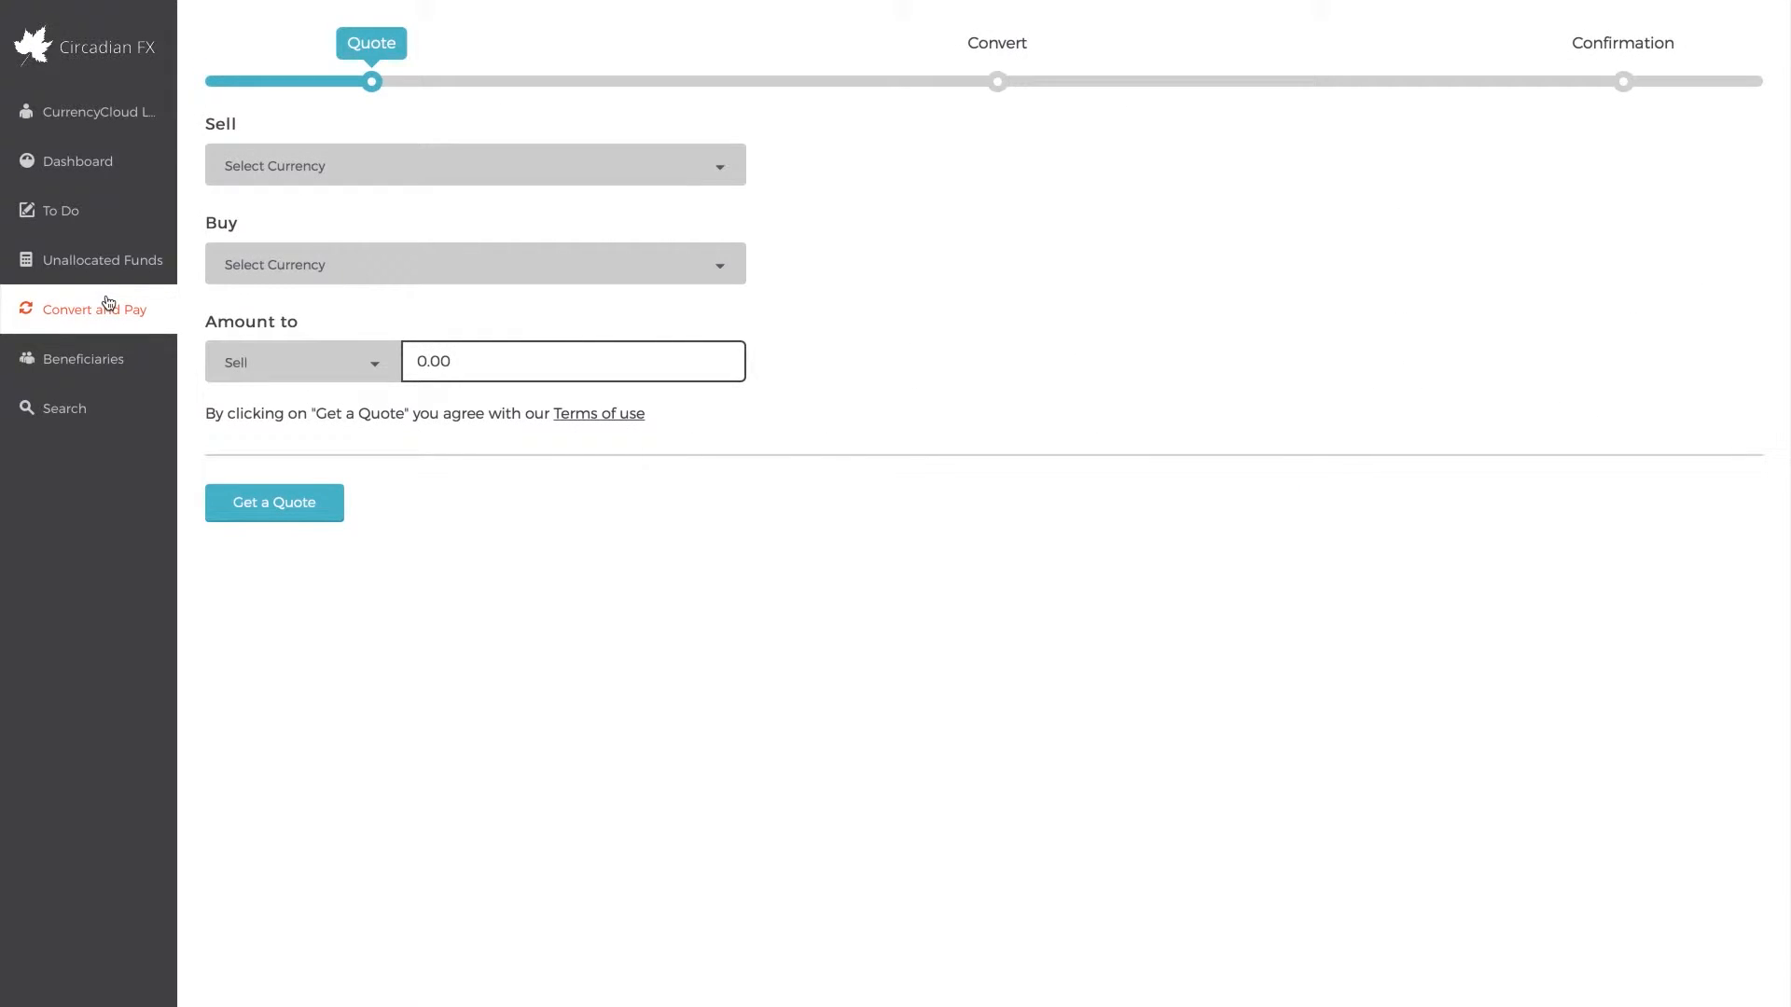
left_click(328, 172)
type("s")
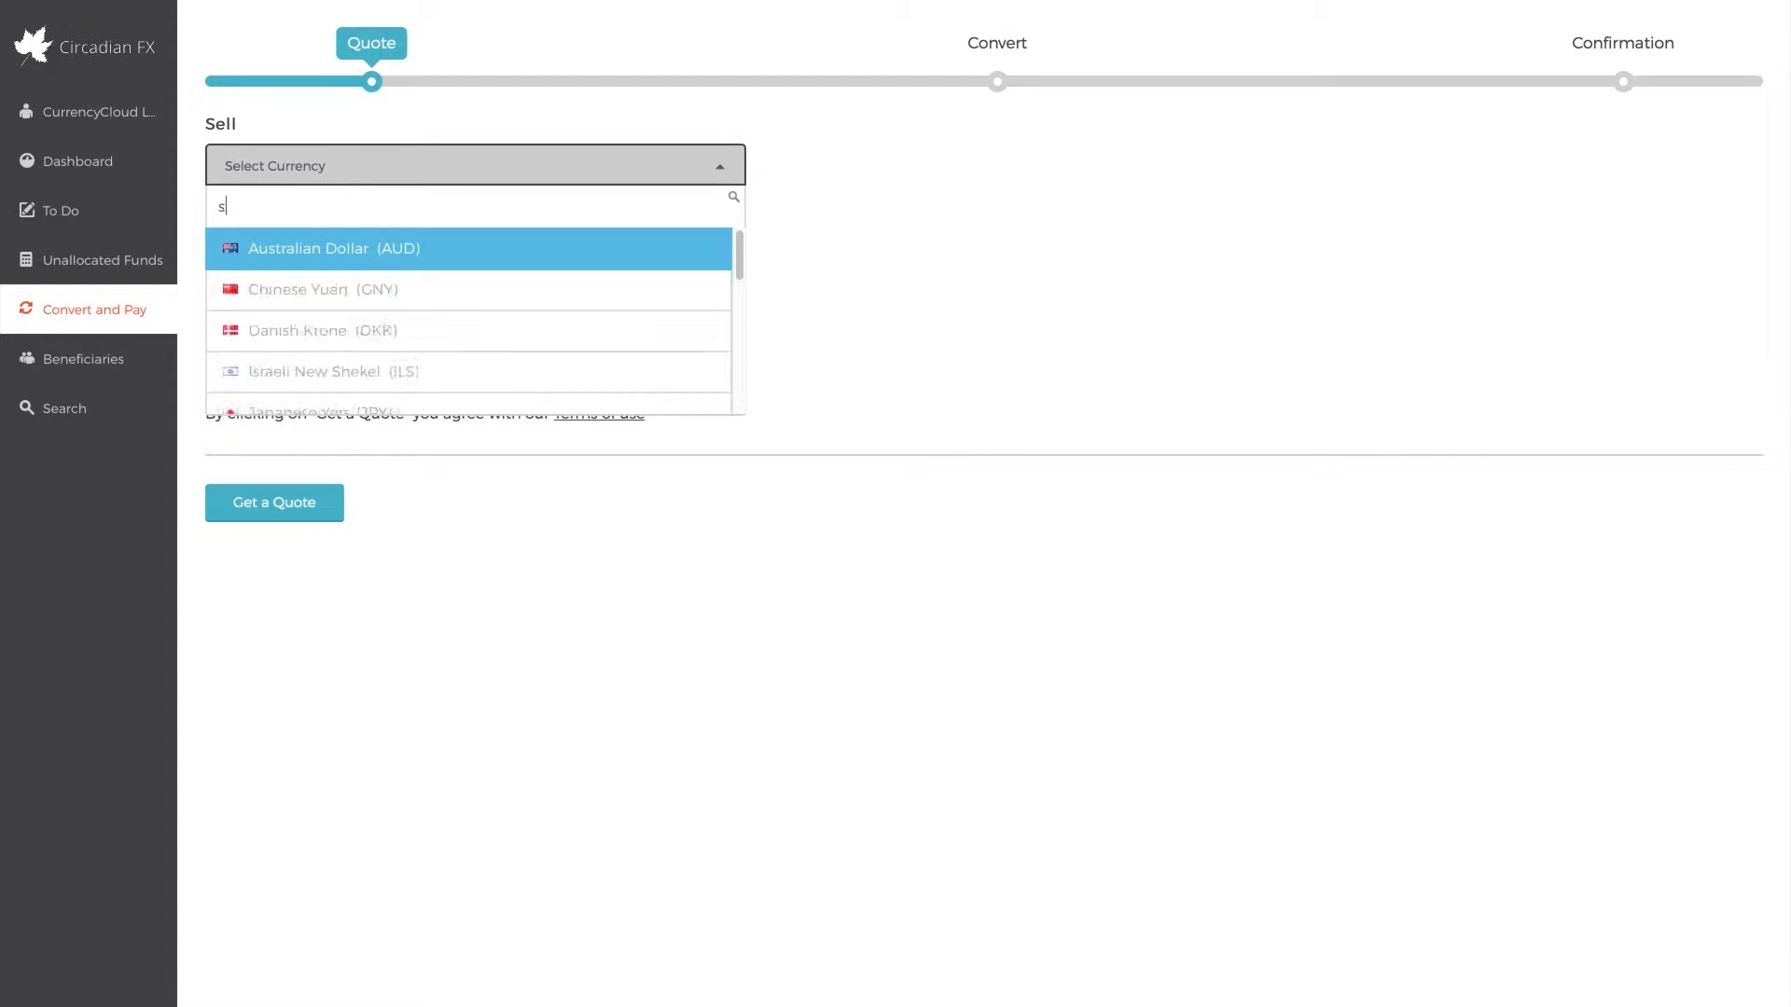
type("terl")
left_click(333, 255)
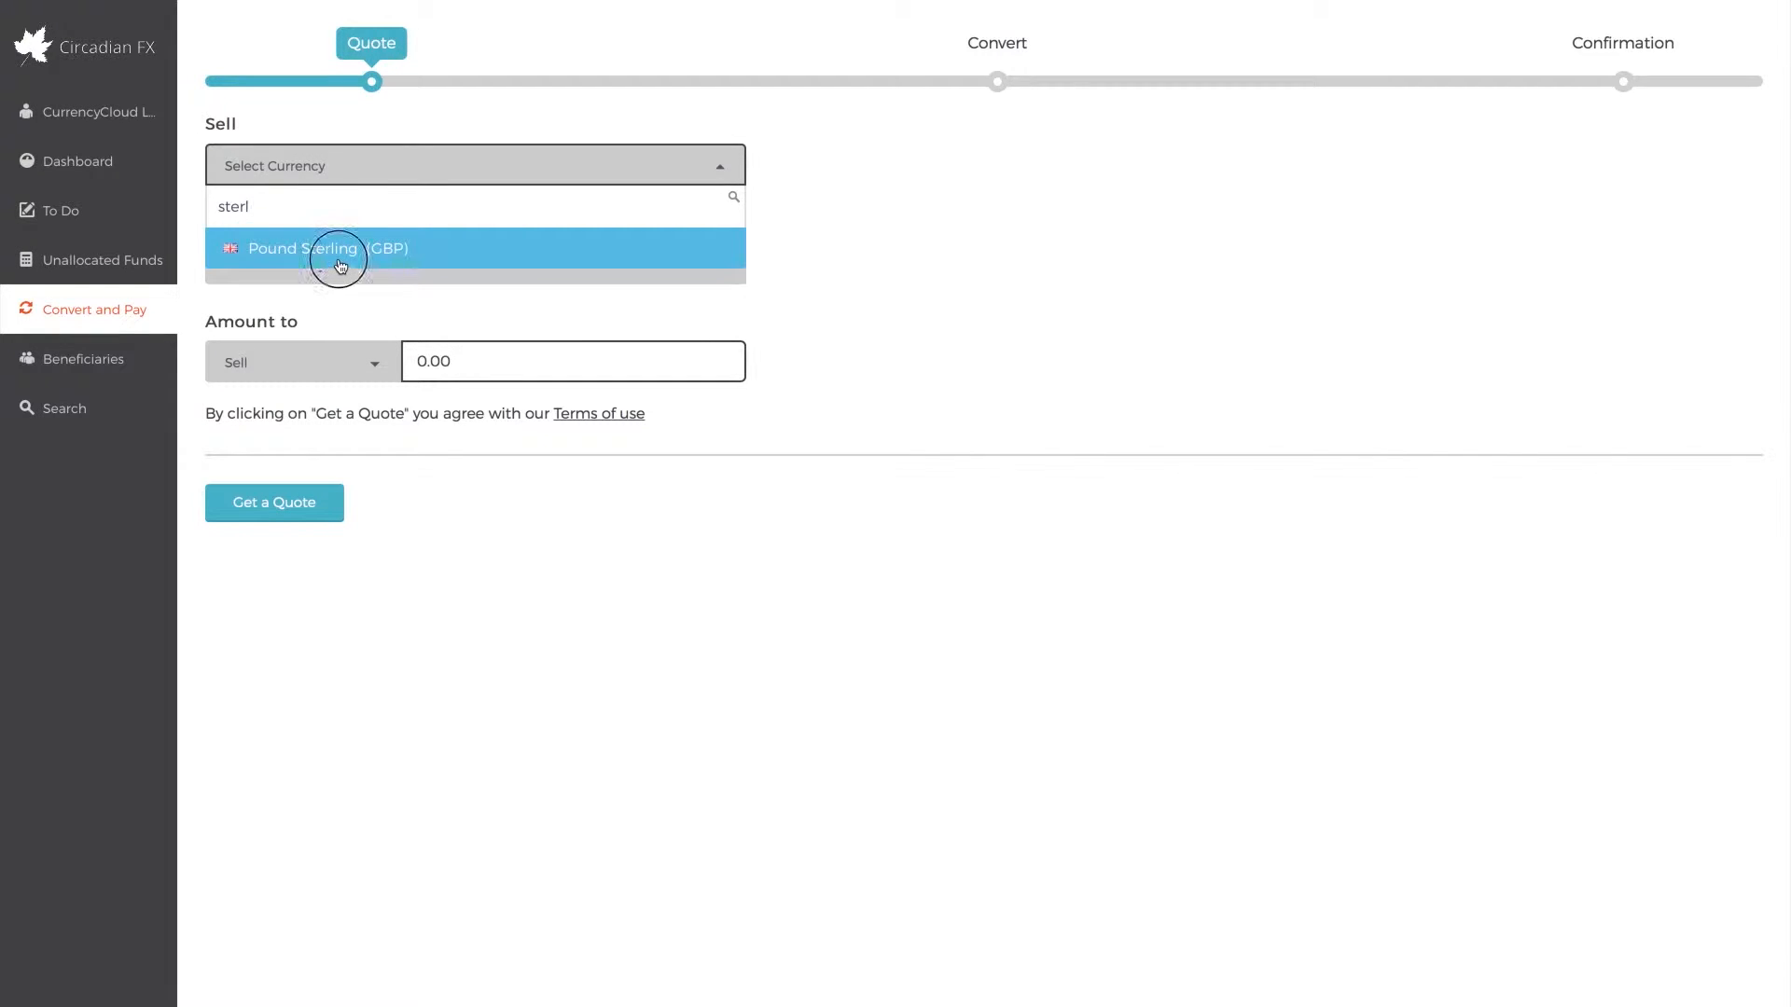
left_click(358, 279)
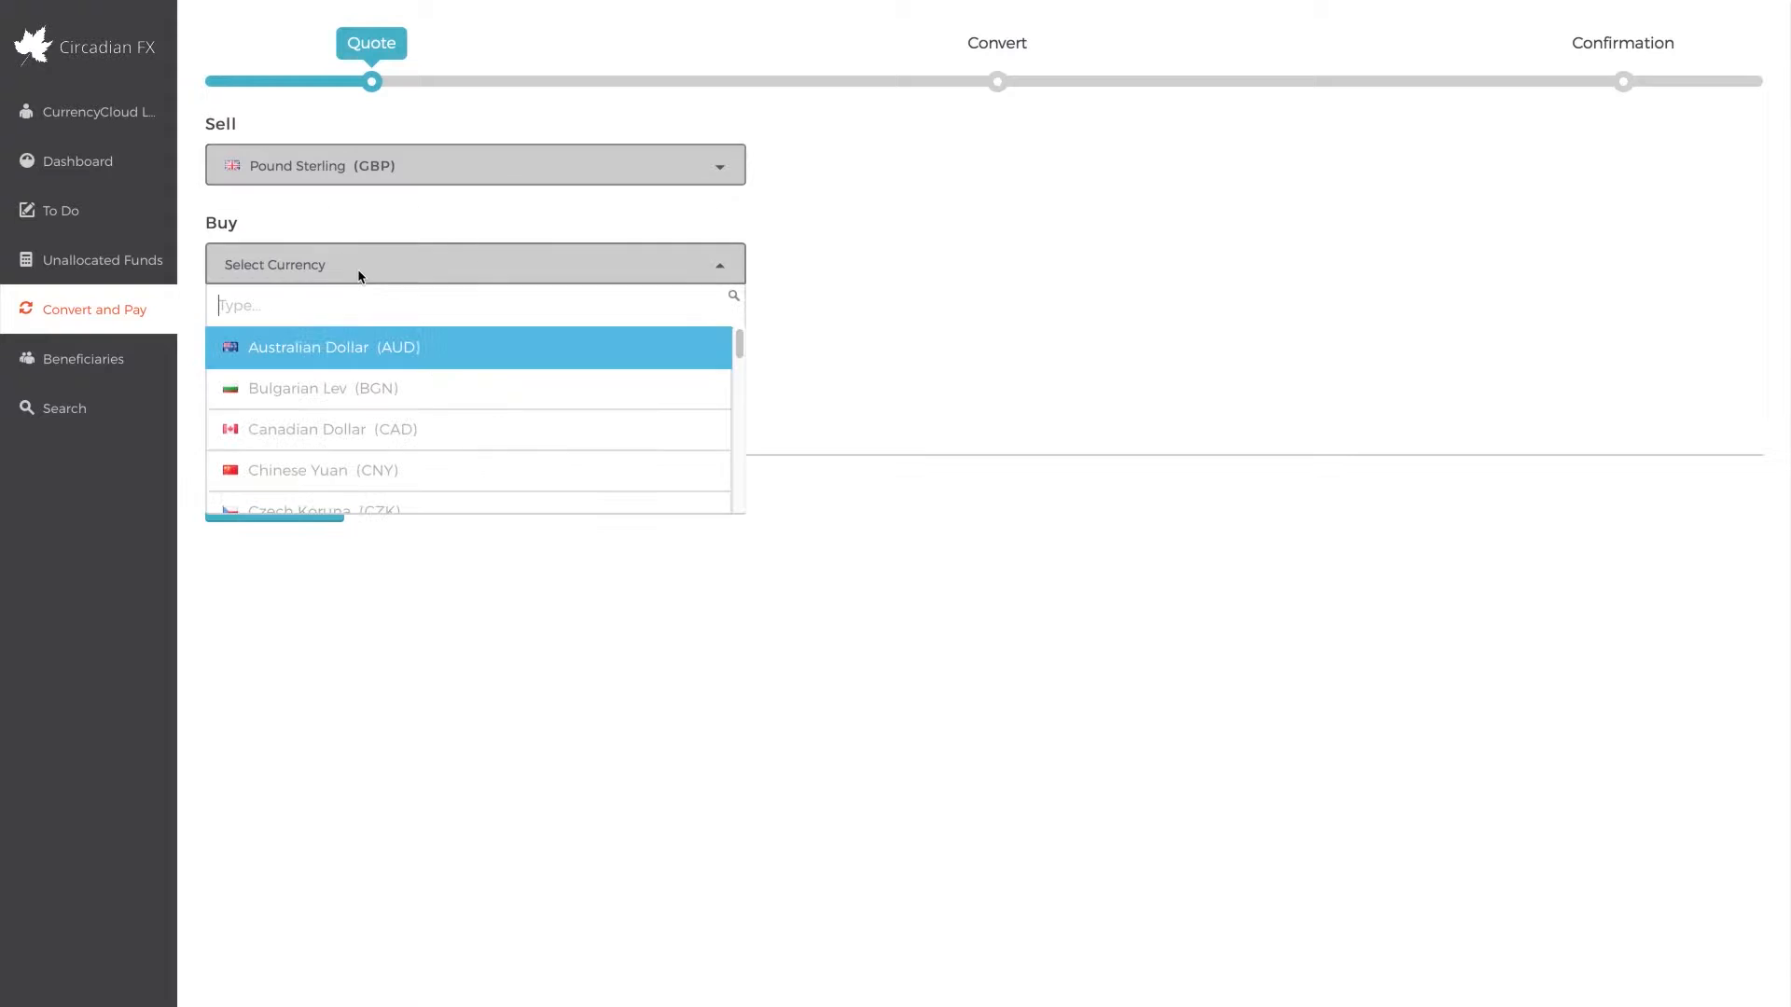
type("united")
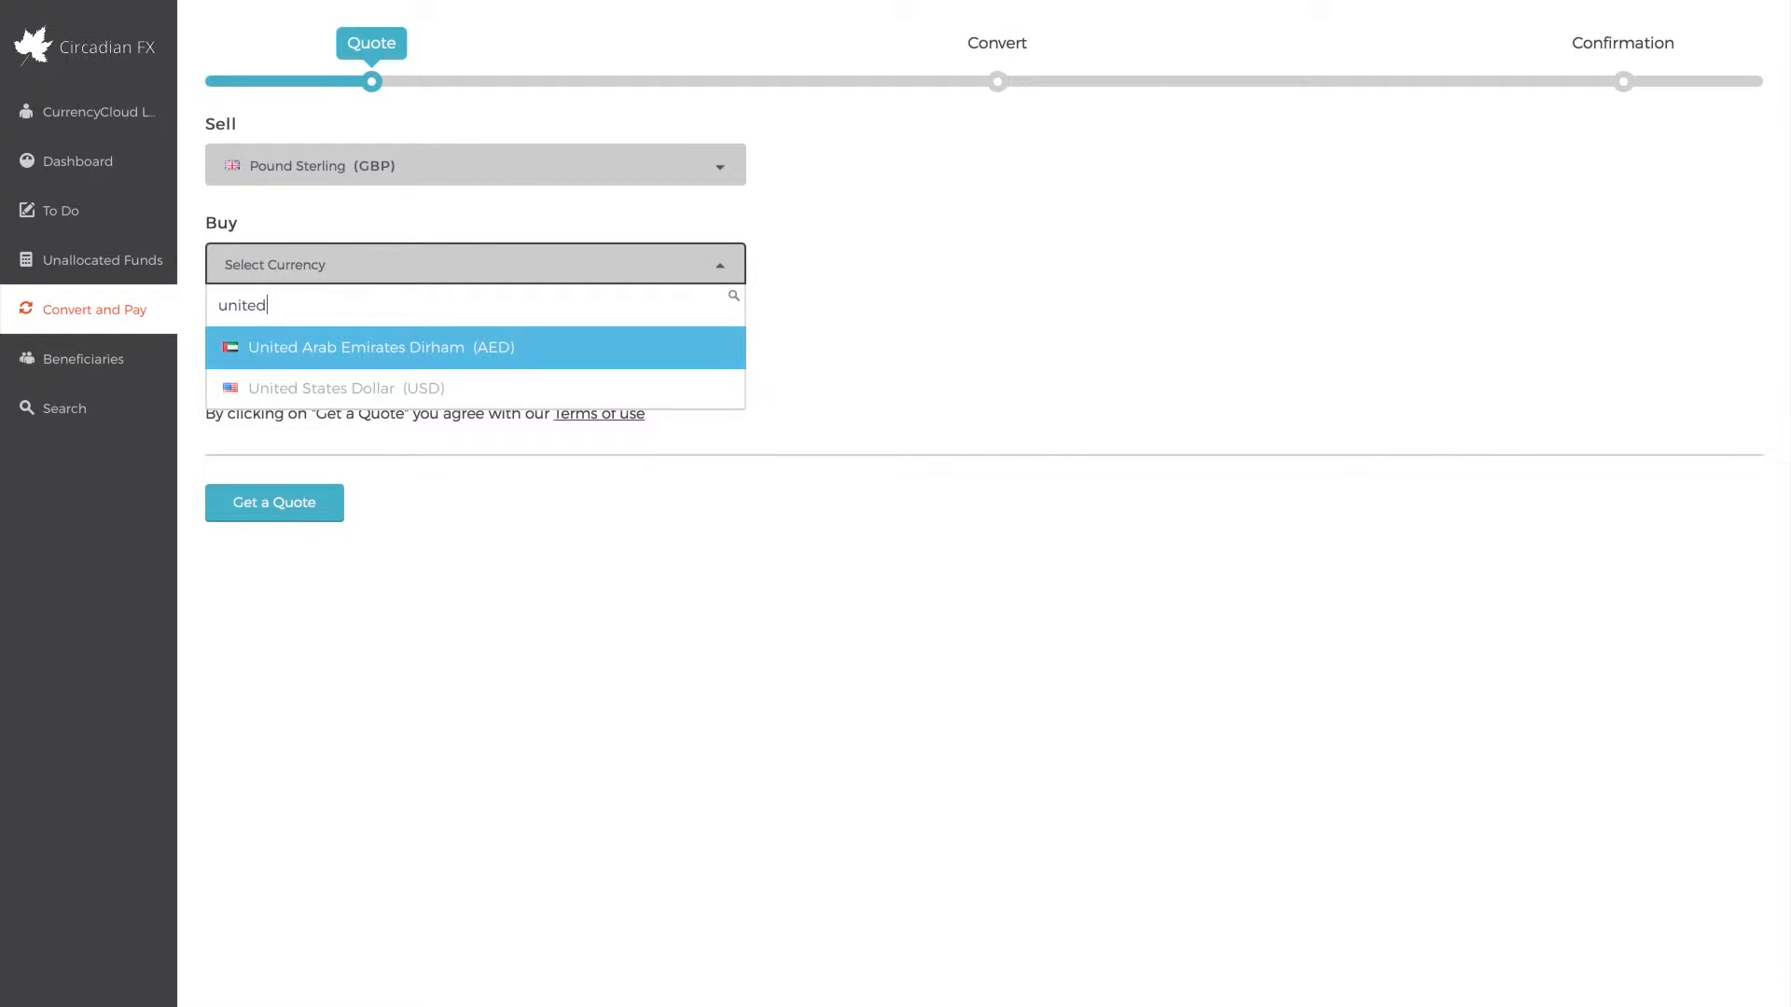
left_click(373, 390)
Set the amount to sell to 25,000.00 and the date of conversion to 27 Oct 2016
left_click(524, 352)
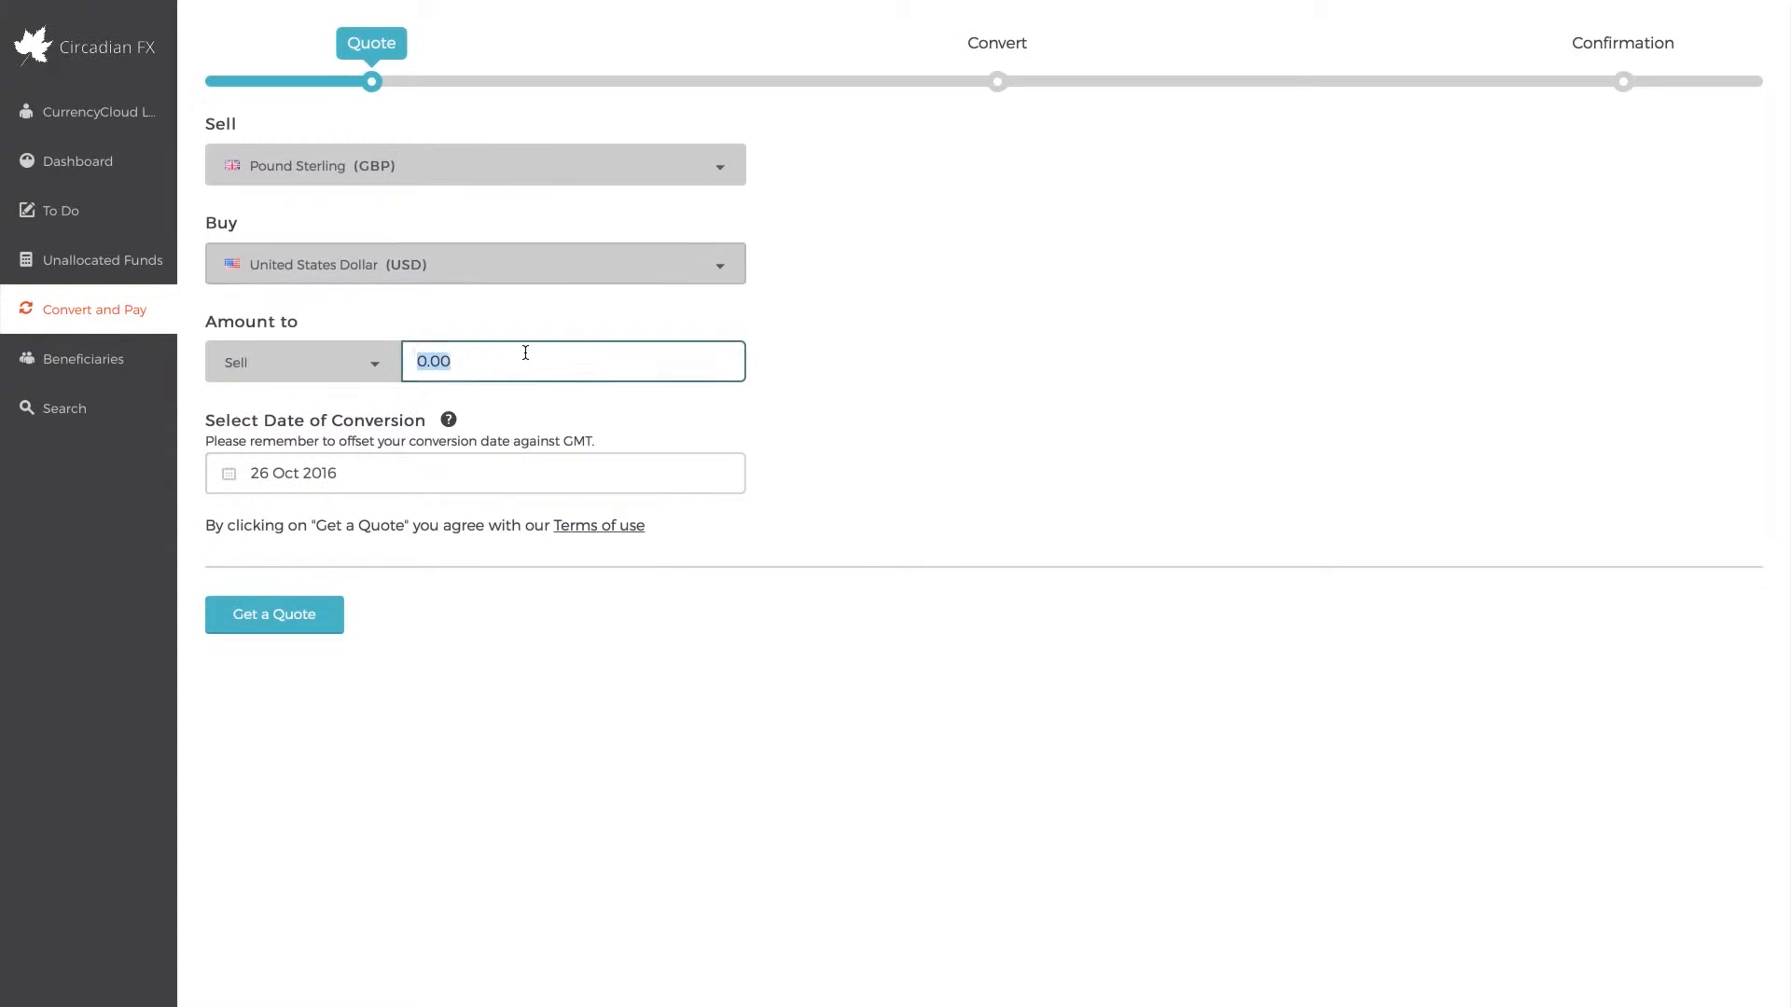
type("25000")
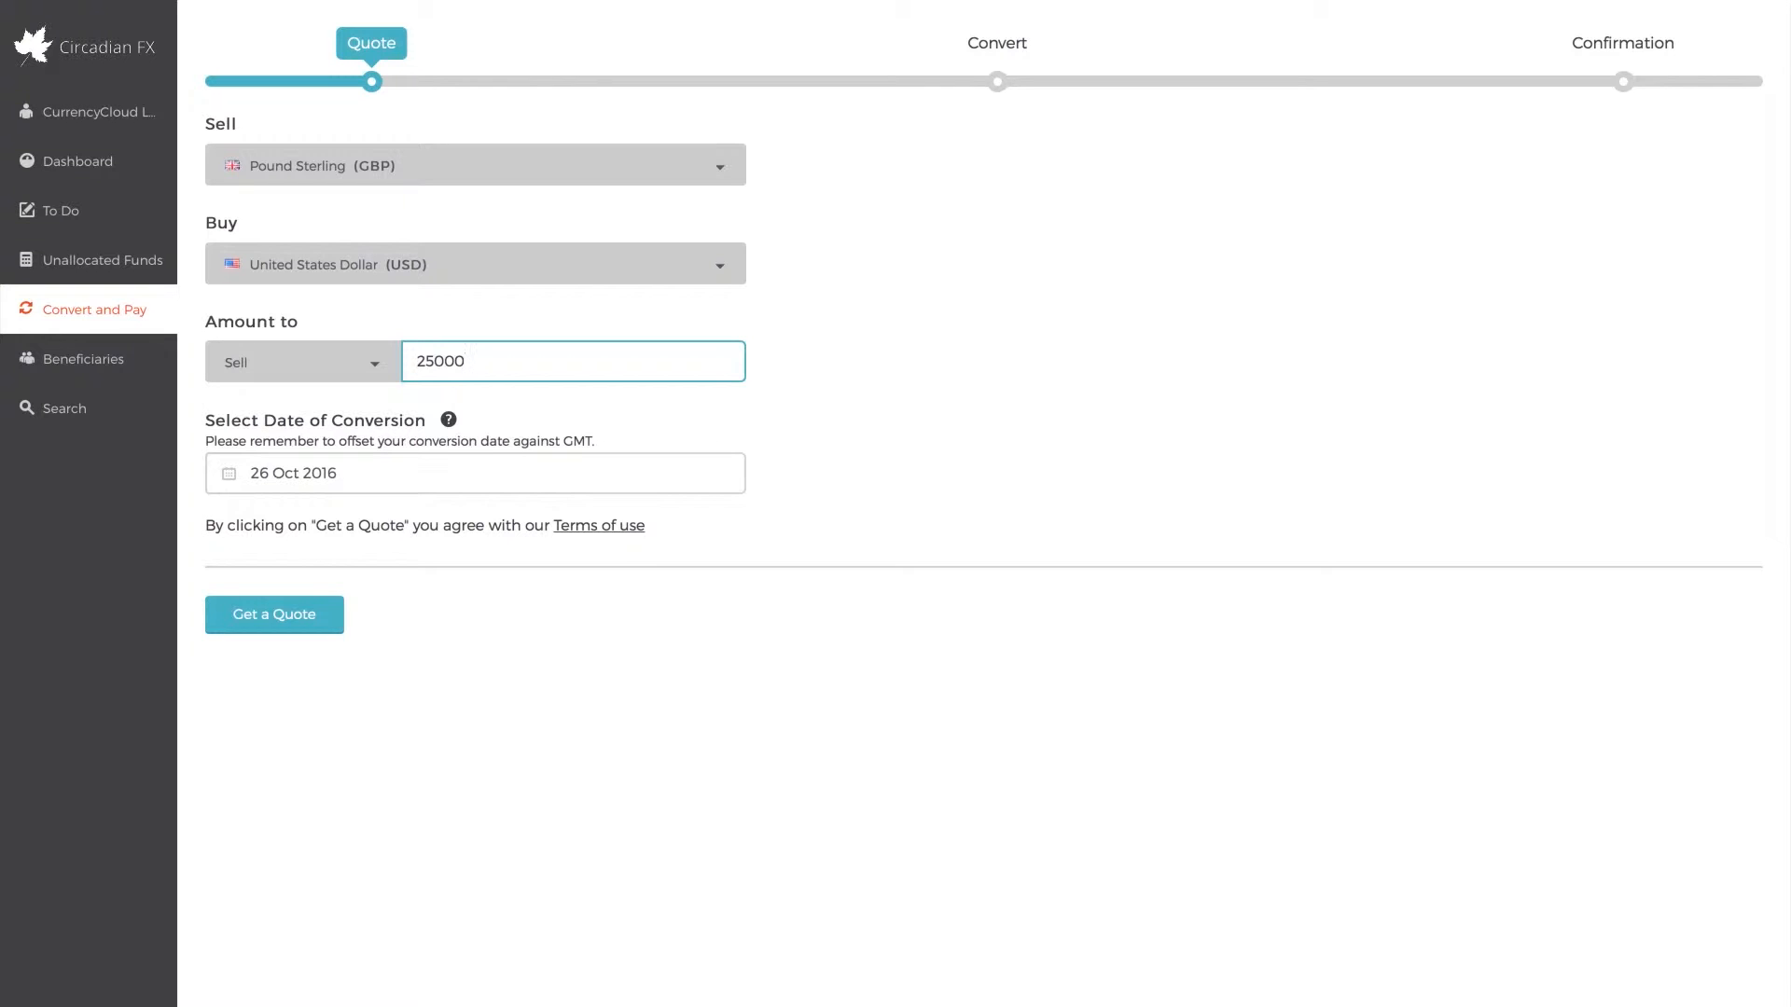
left_click(481, 470)
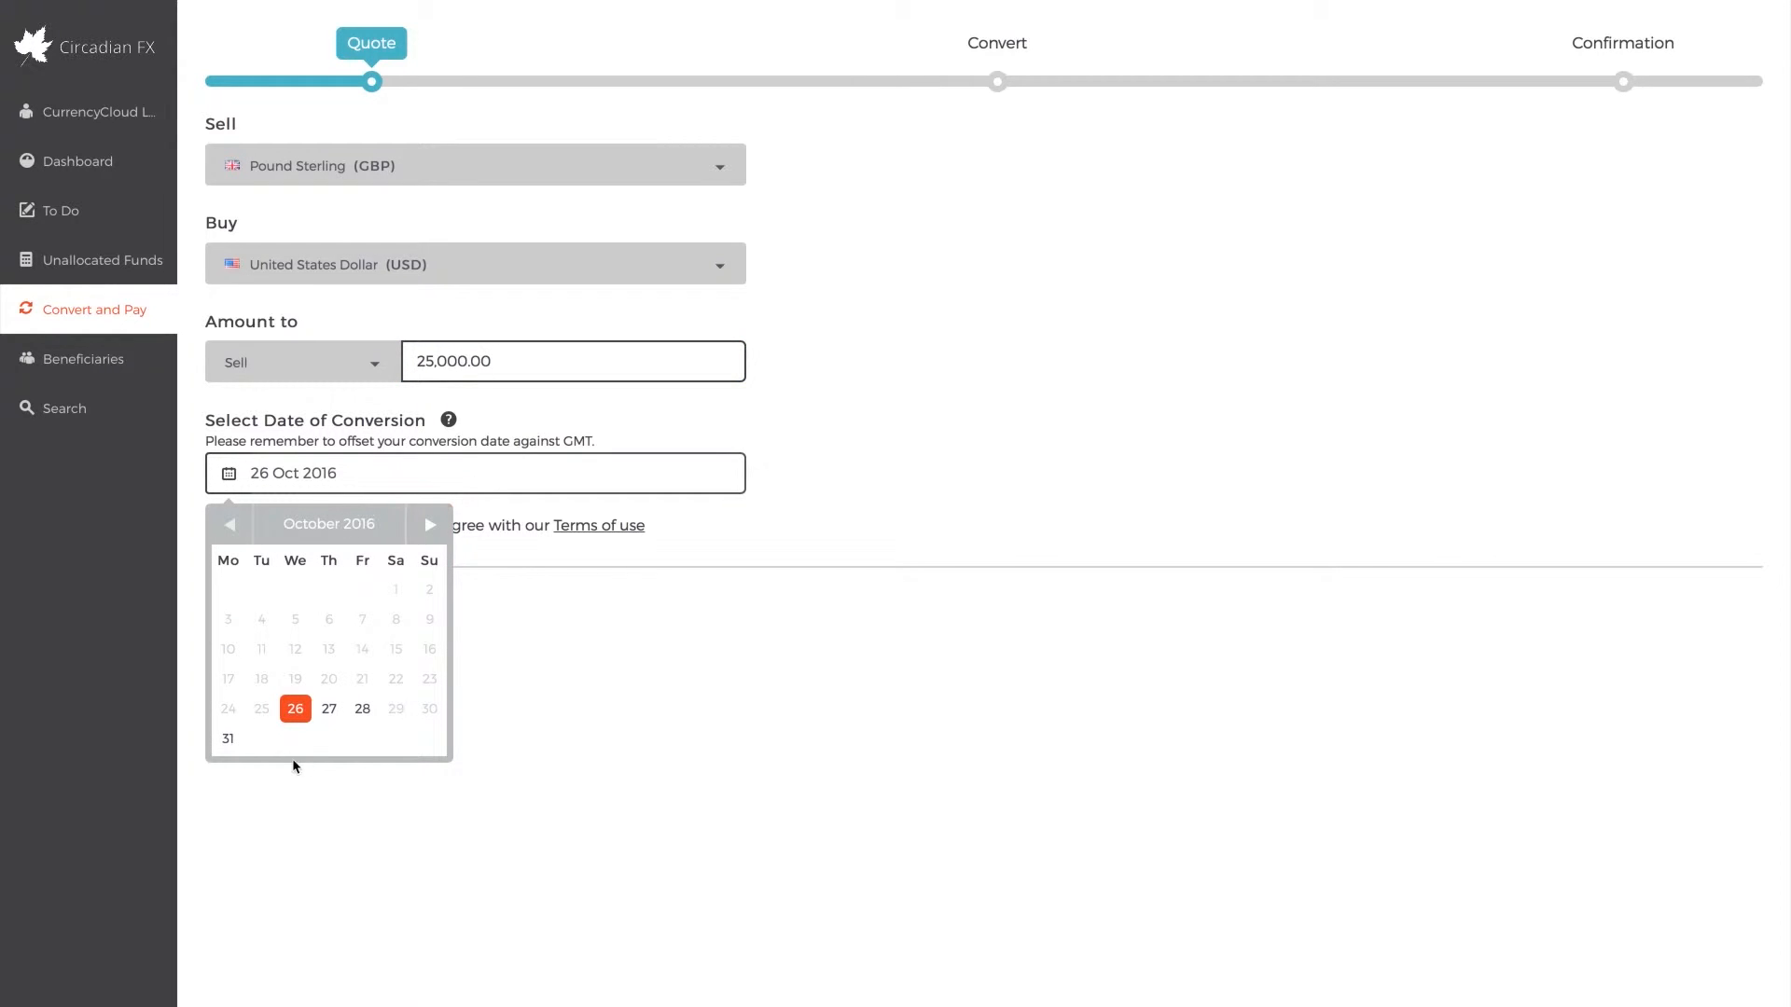
left_click(329, 709)
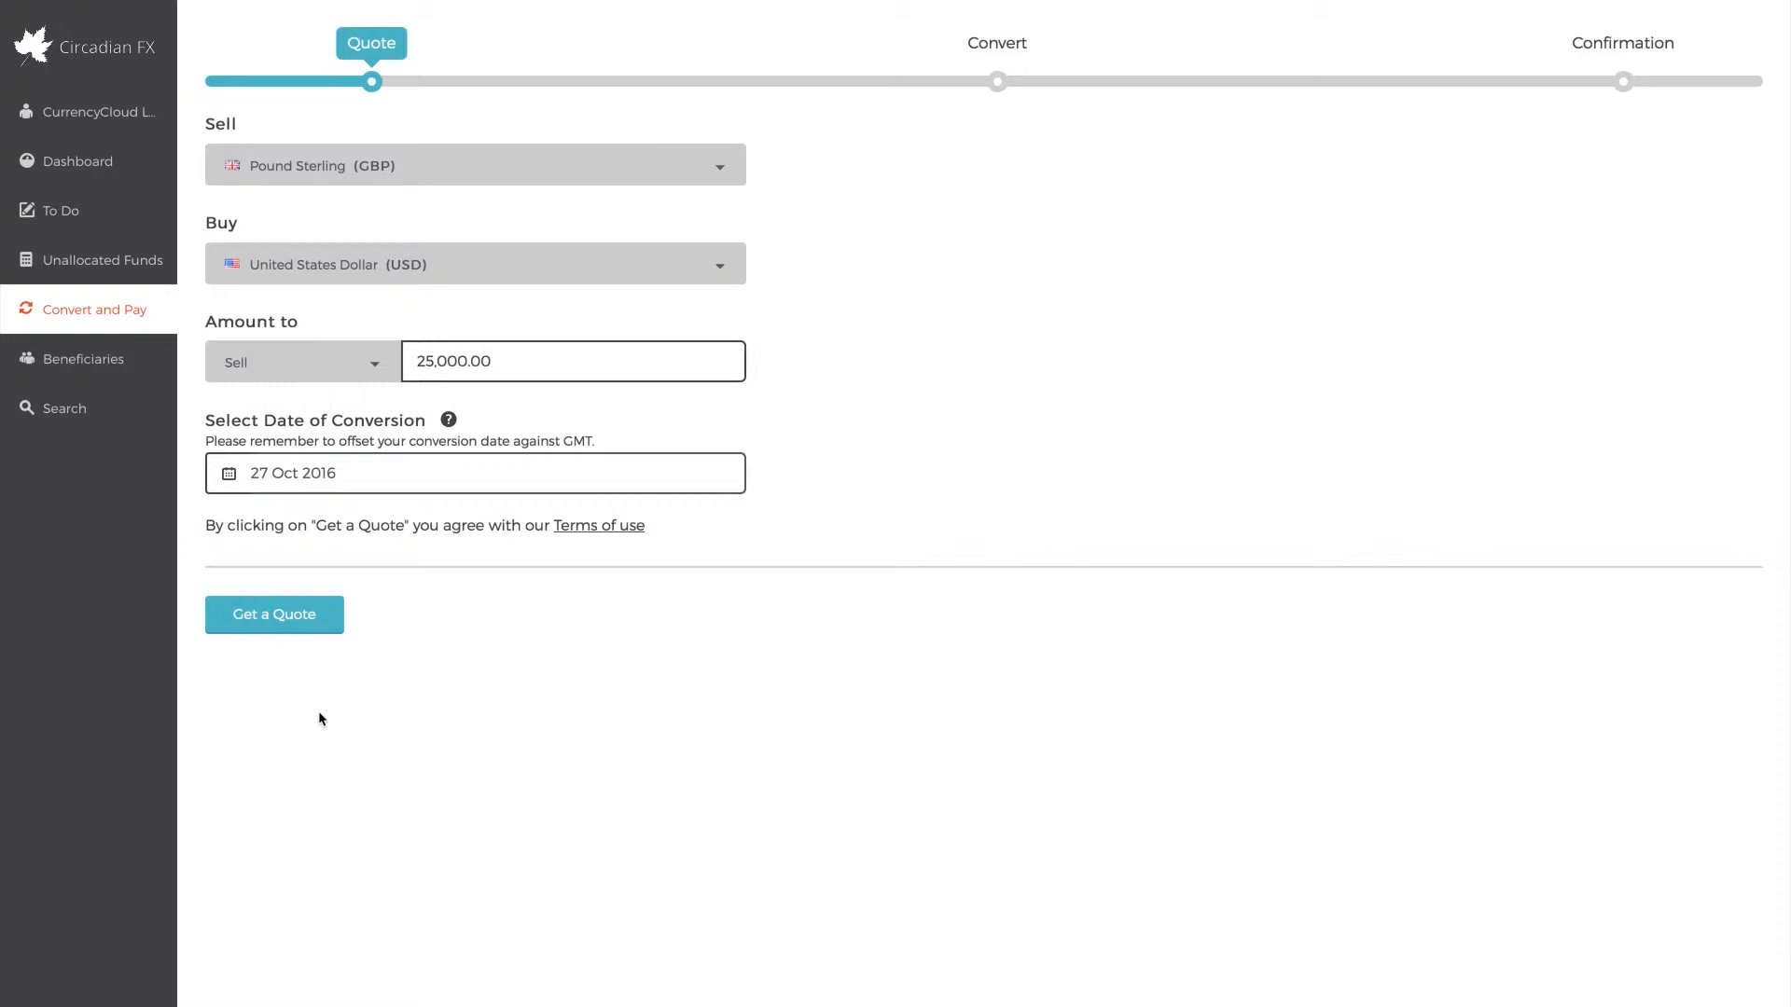
Request a quote for the conversion, agree to it and carry out the conversion
left_click(289, 630)
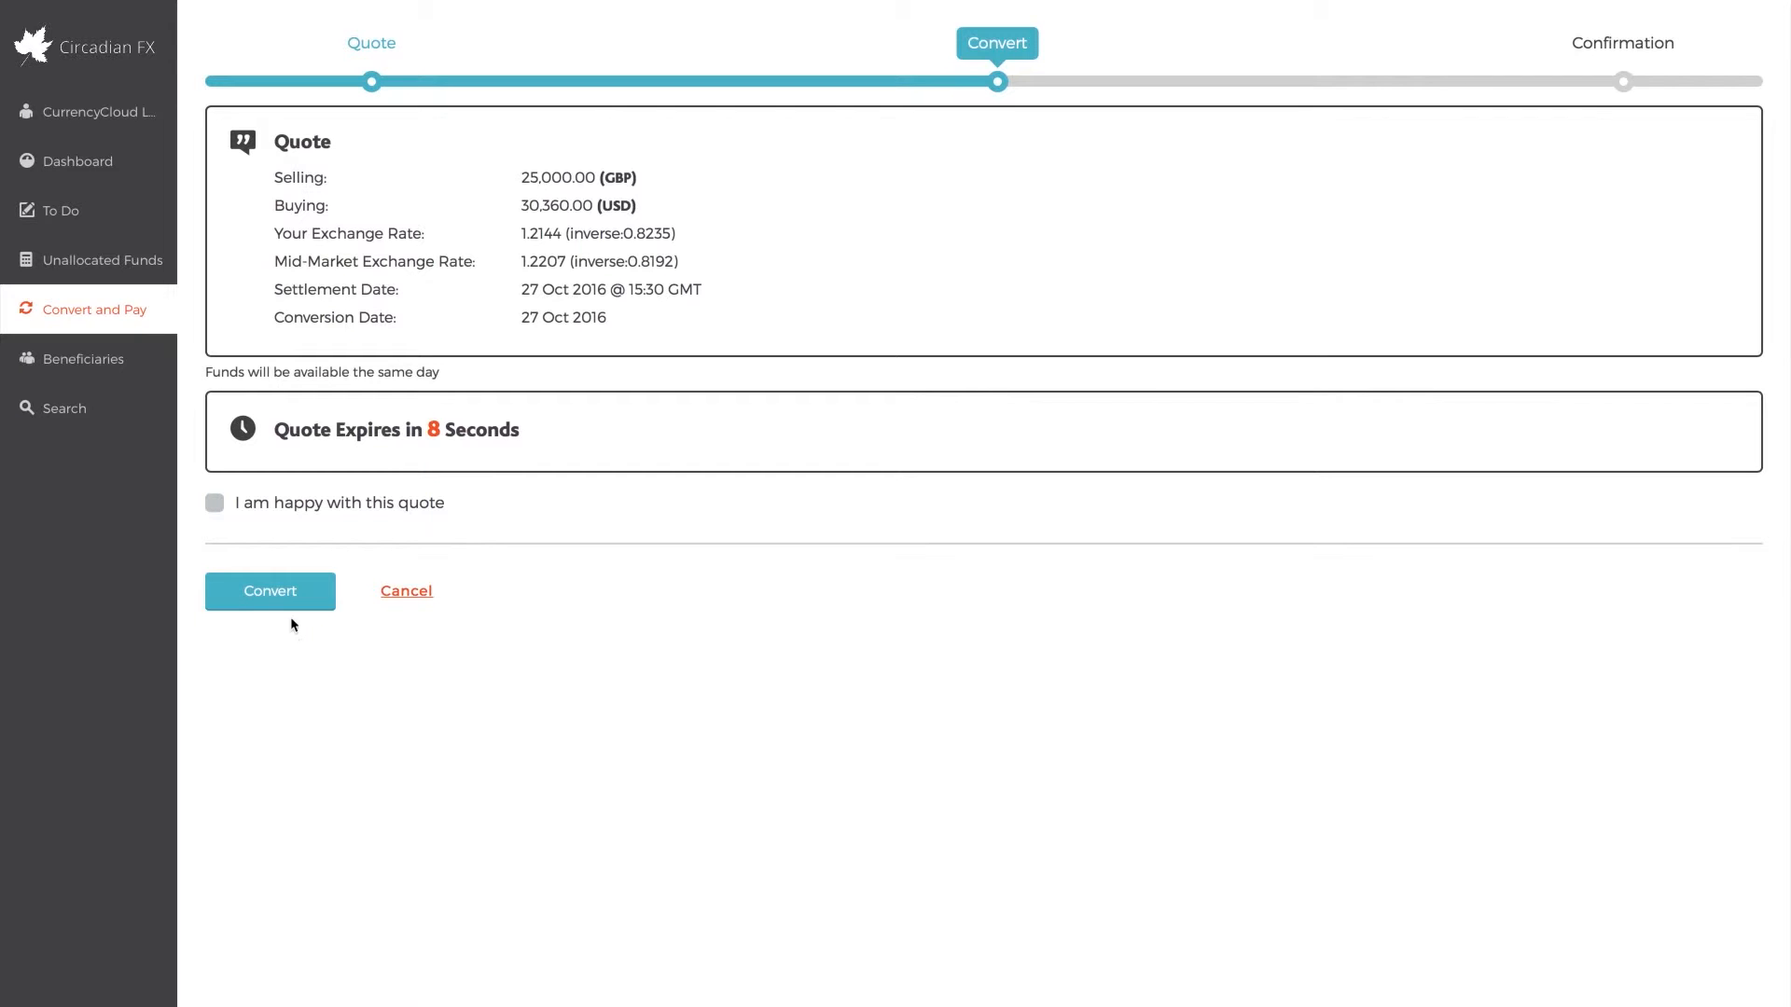
left_click(252, 510)
left_click(255, 583)
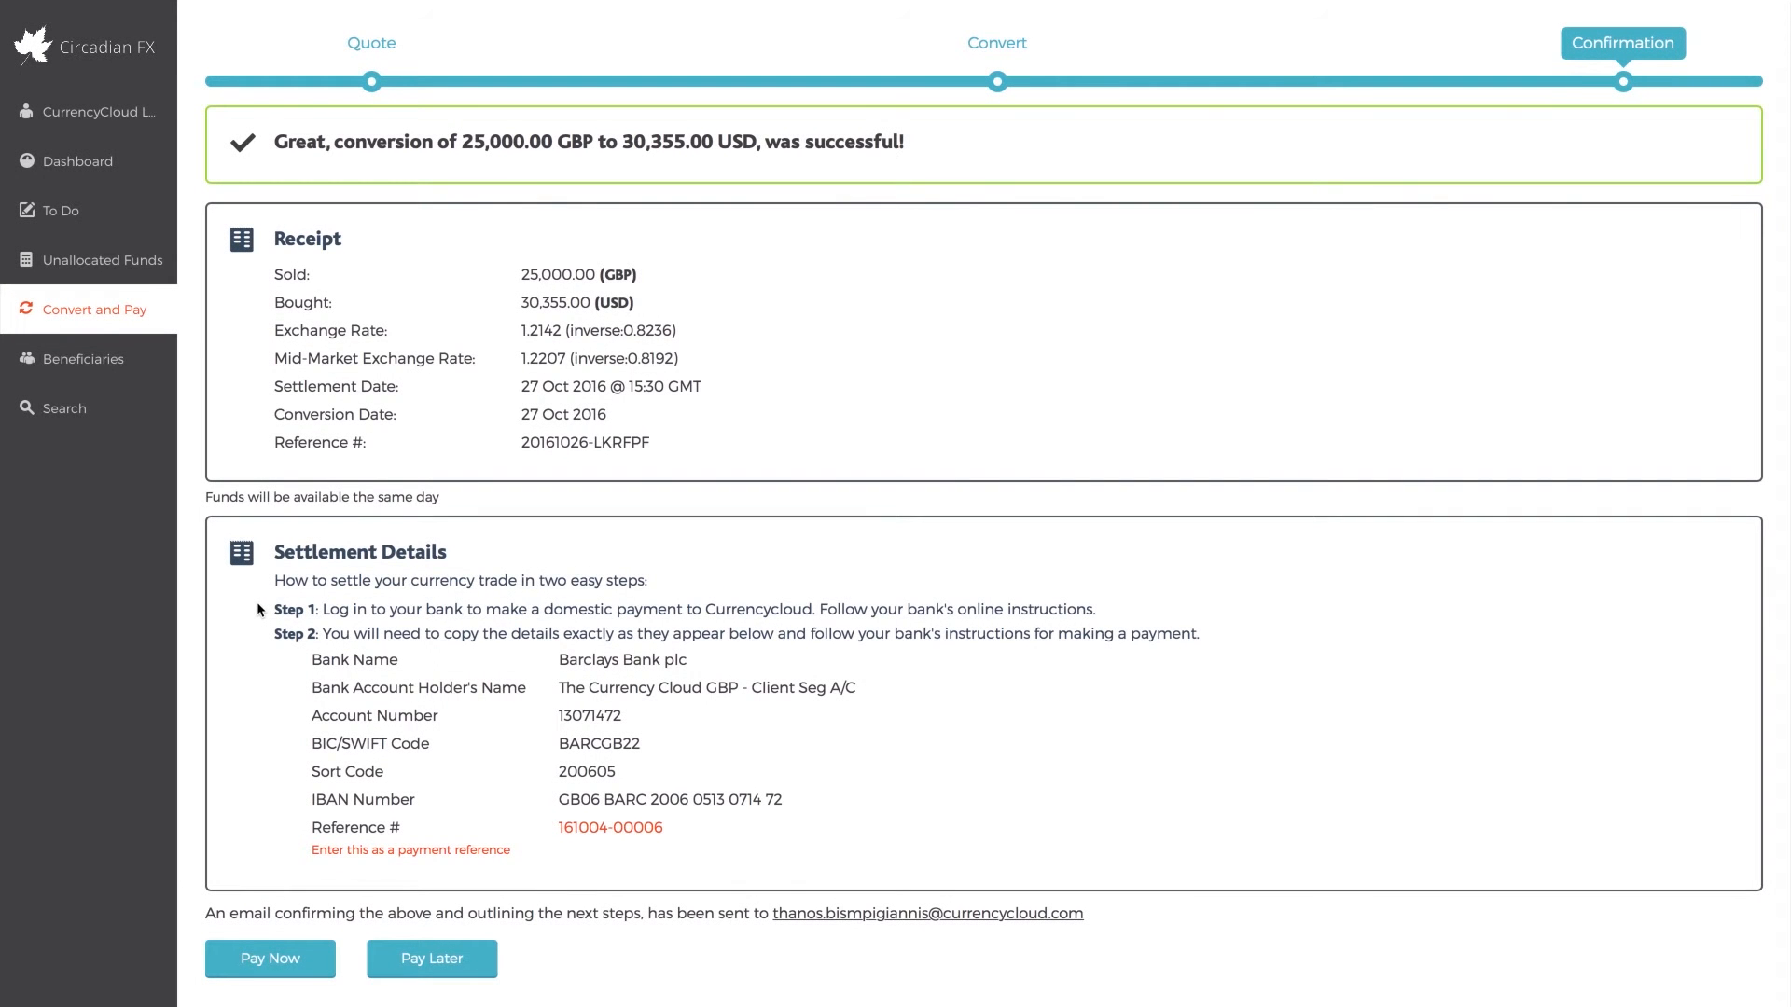
Choose to pay out the converted funds immediately and select the individual person listed above Sombra Corporation as beneficiary
left_click(266, 952)
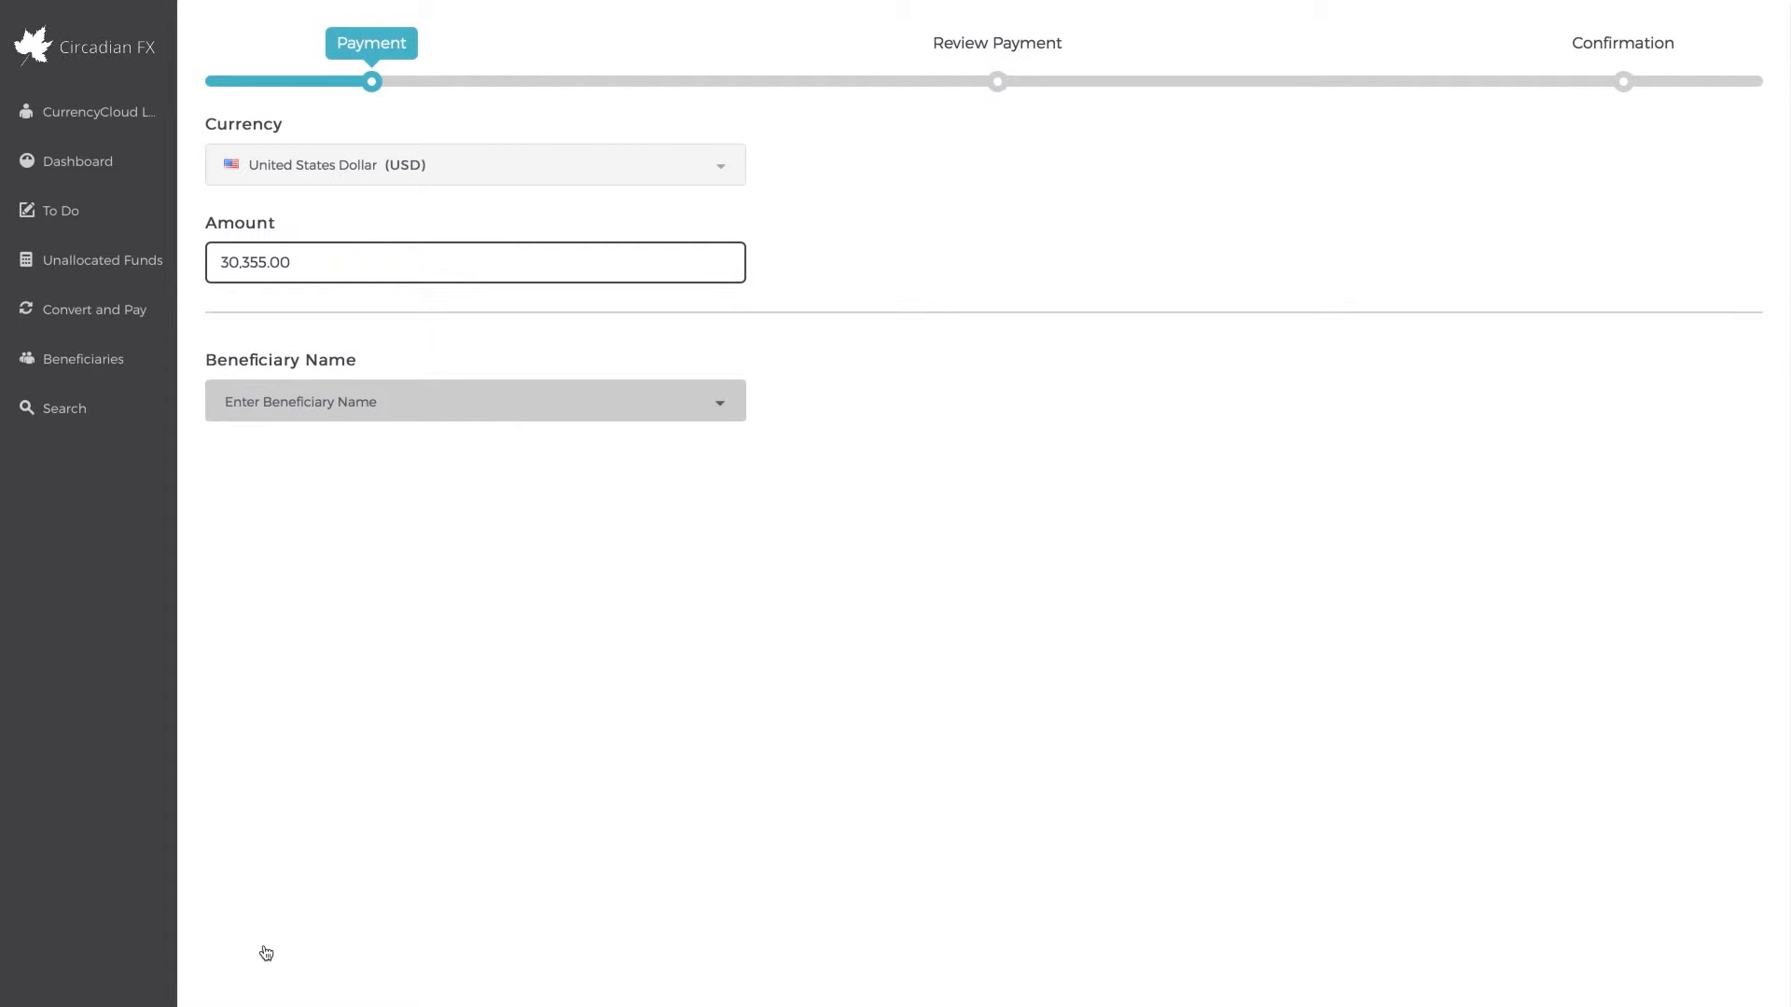
left_click(602, 408)
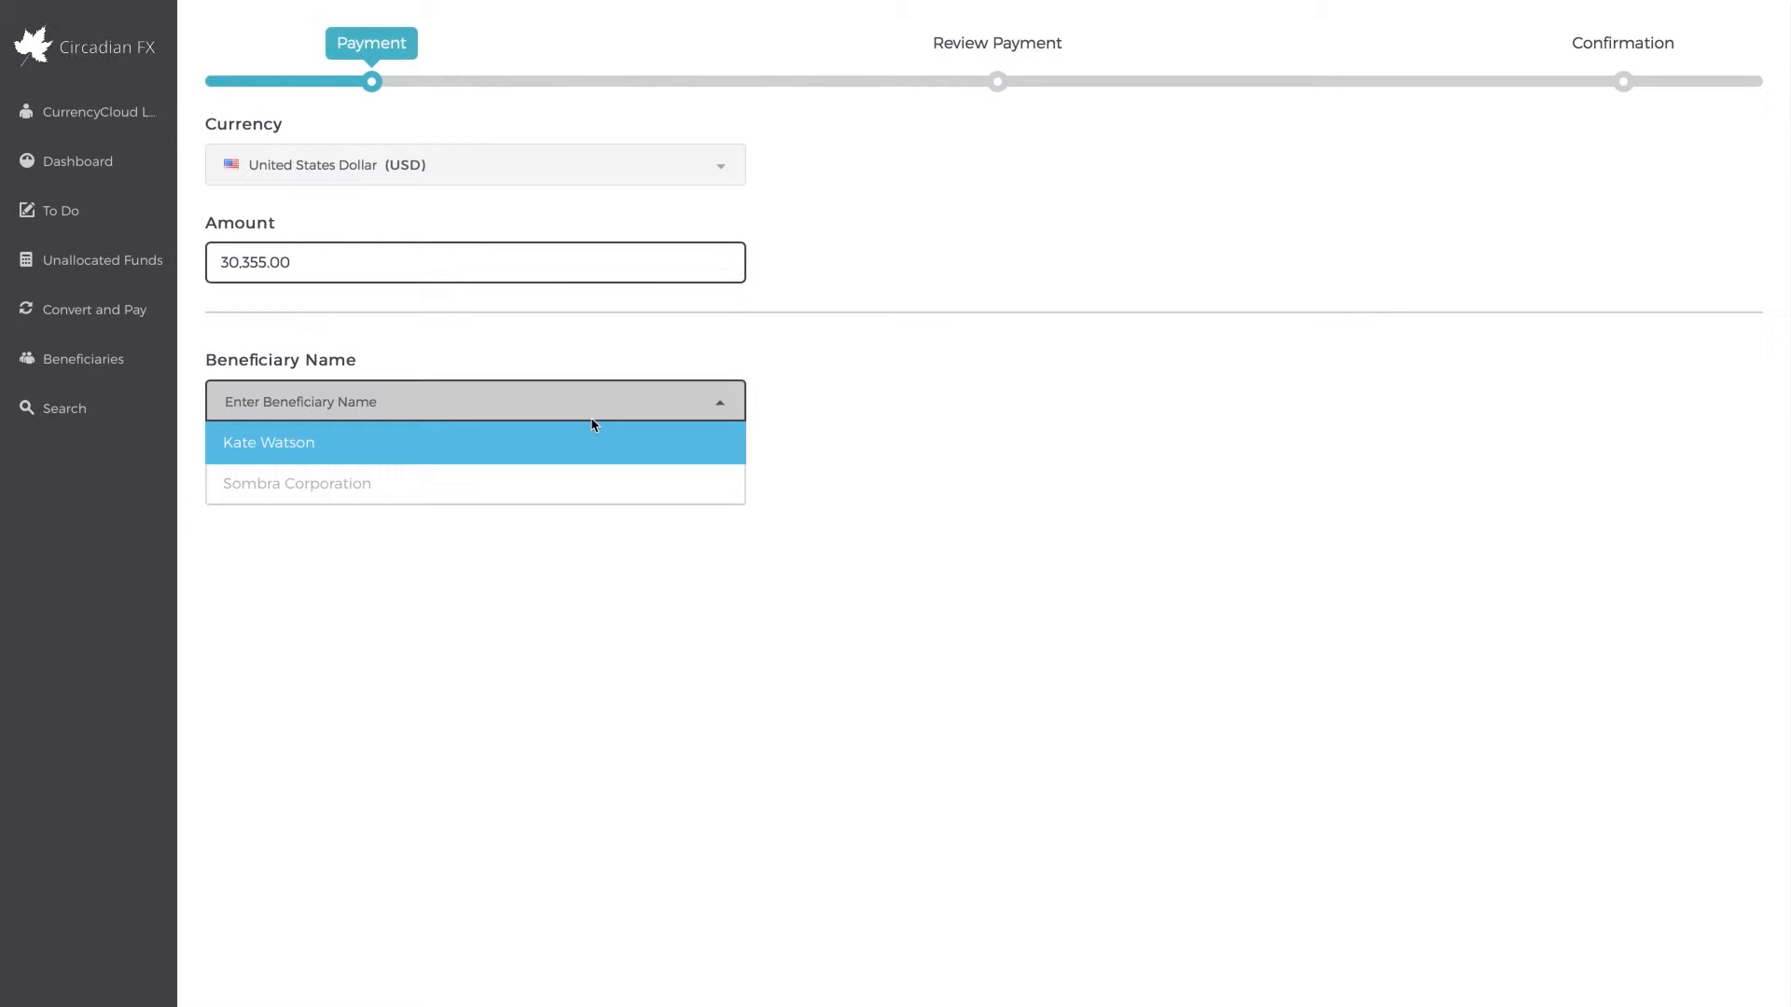
left_click(560, 440)
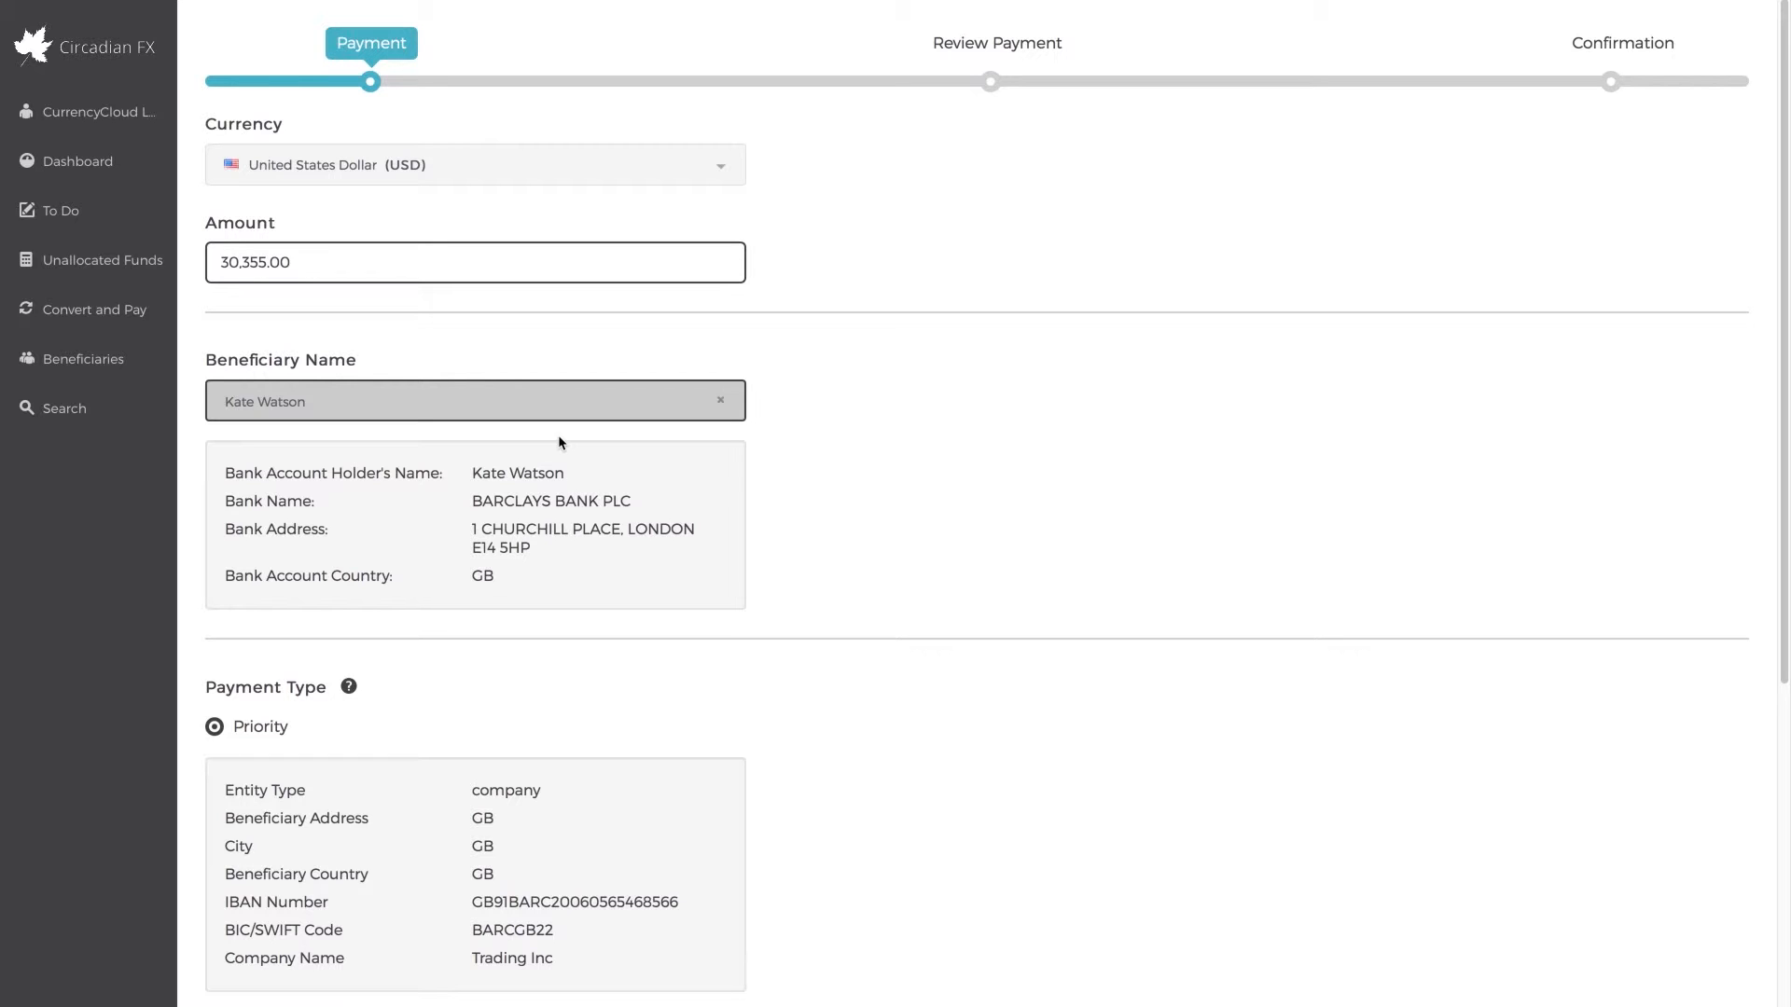
Mark yourself as the payer, enter payment reason Invoices and reference invoice_00021, and submit the payment for review
scroll(557, 440, "down", 7)
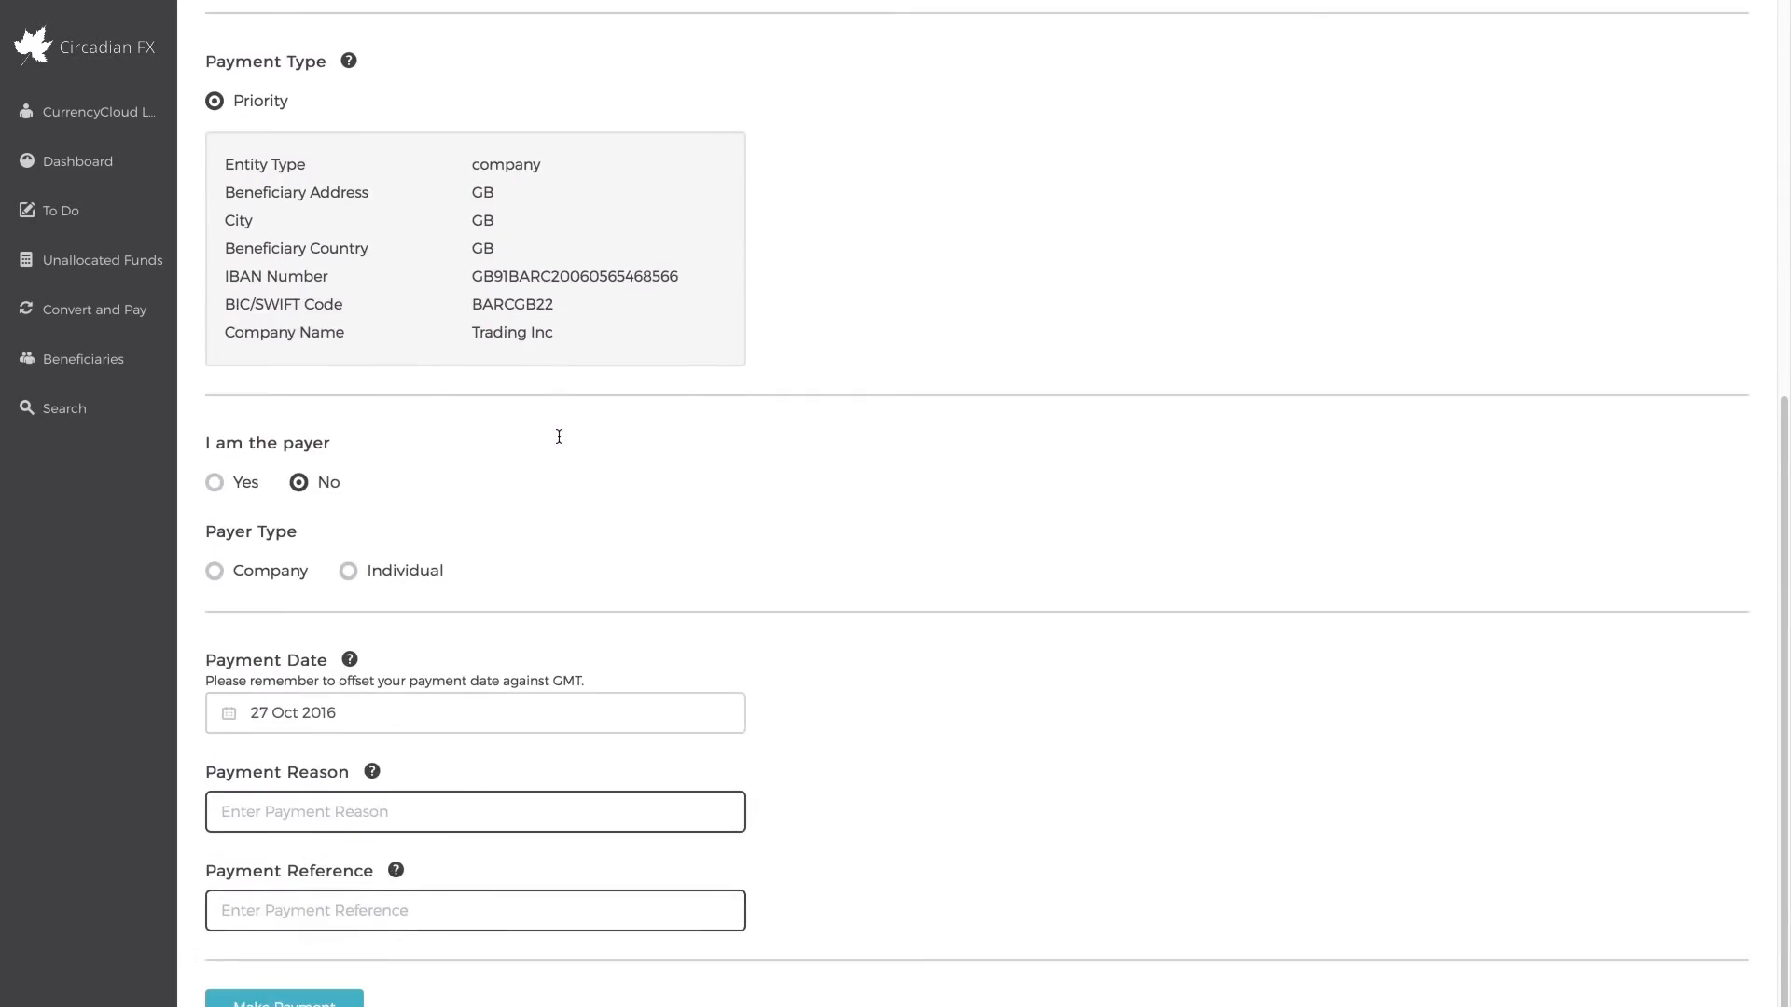
left_click(239, 490)
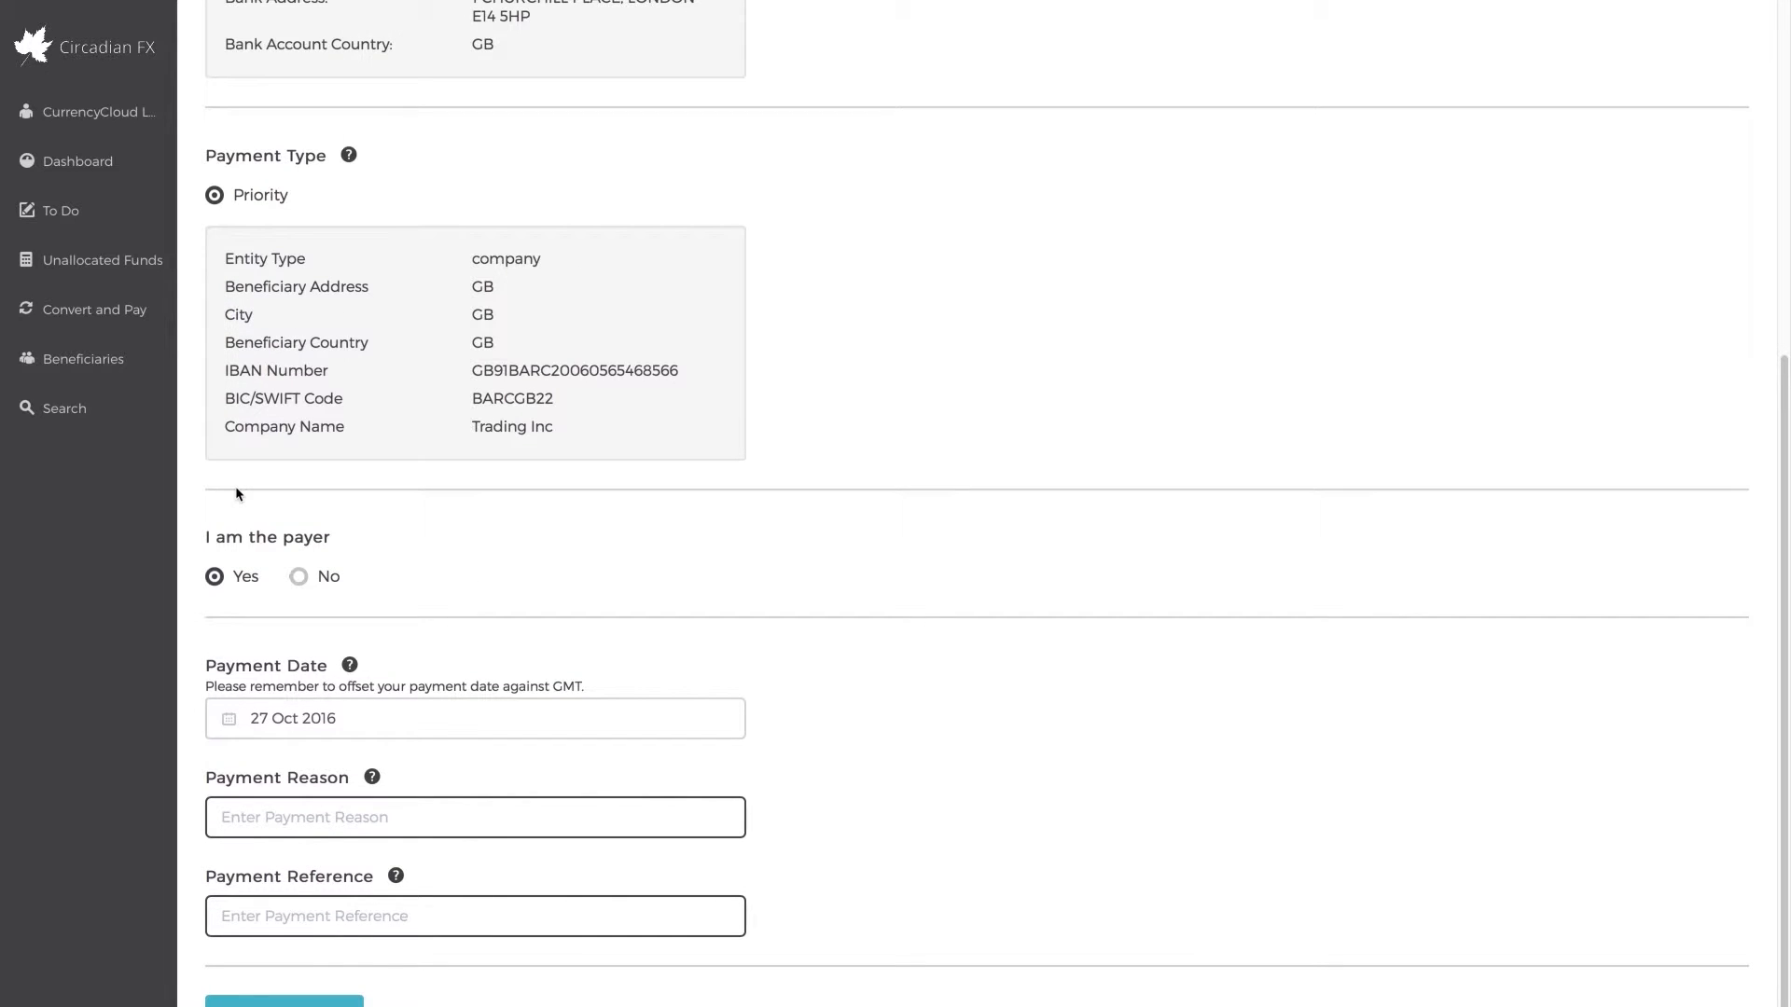
left_click(319, 813)
type("Invoices")
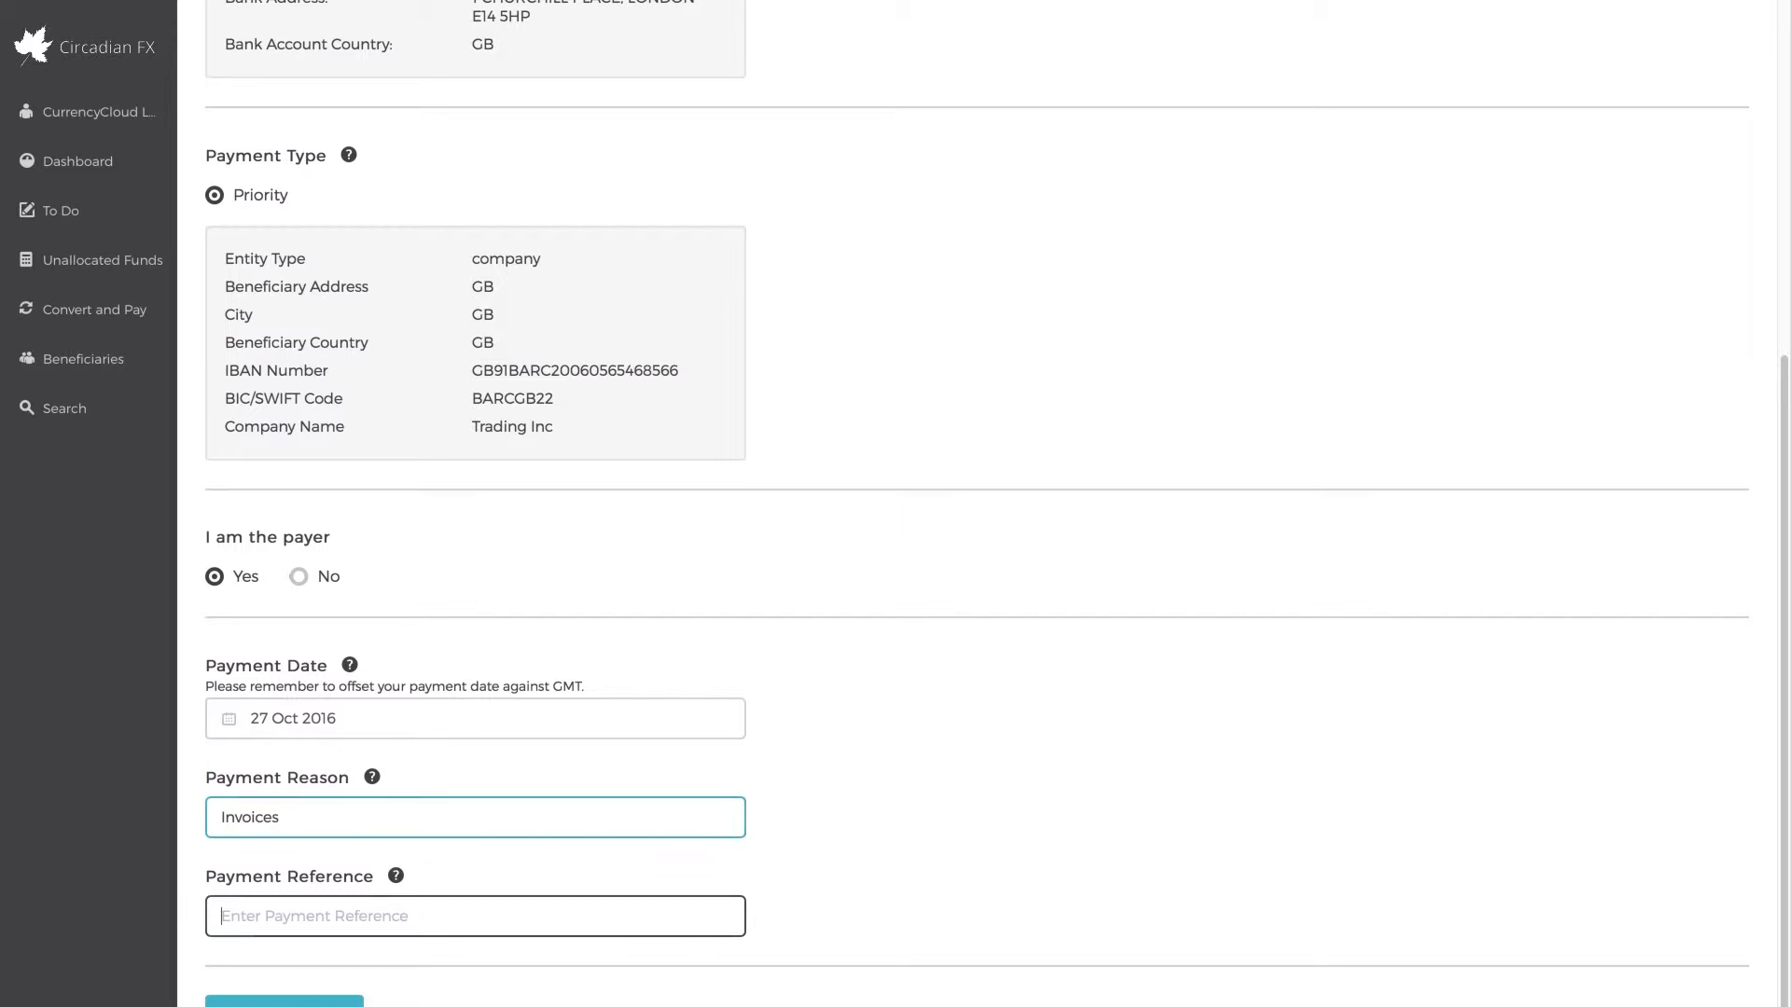
key("Tab")
type("invoice_0002")
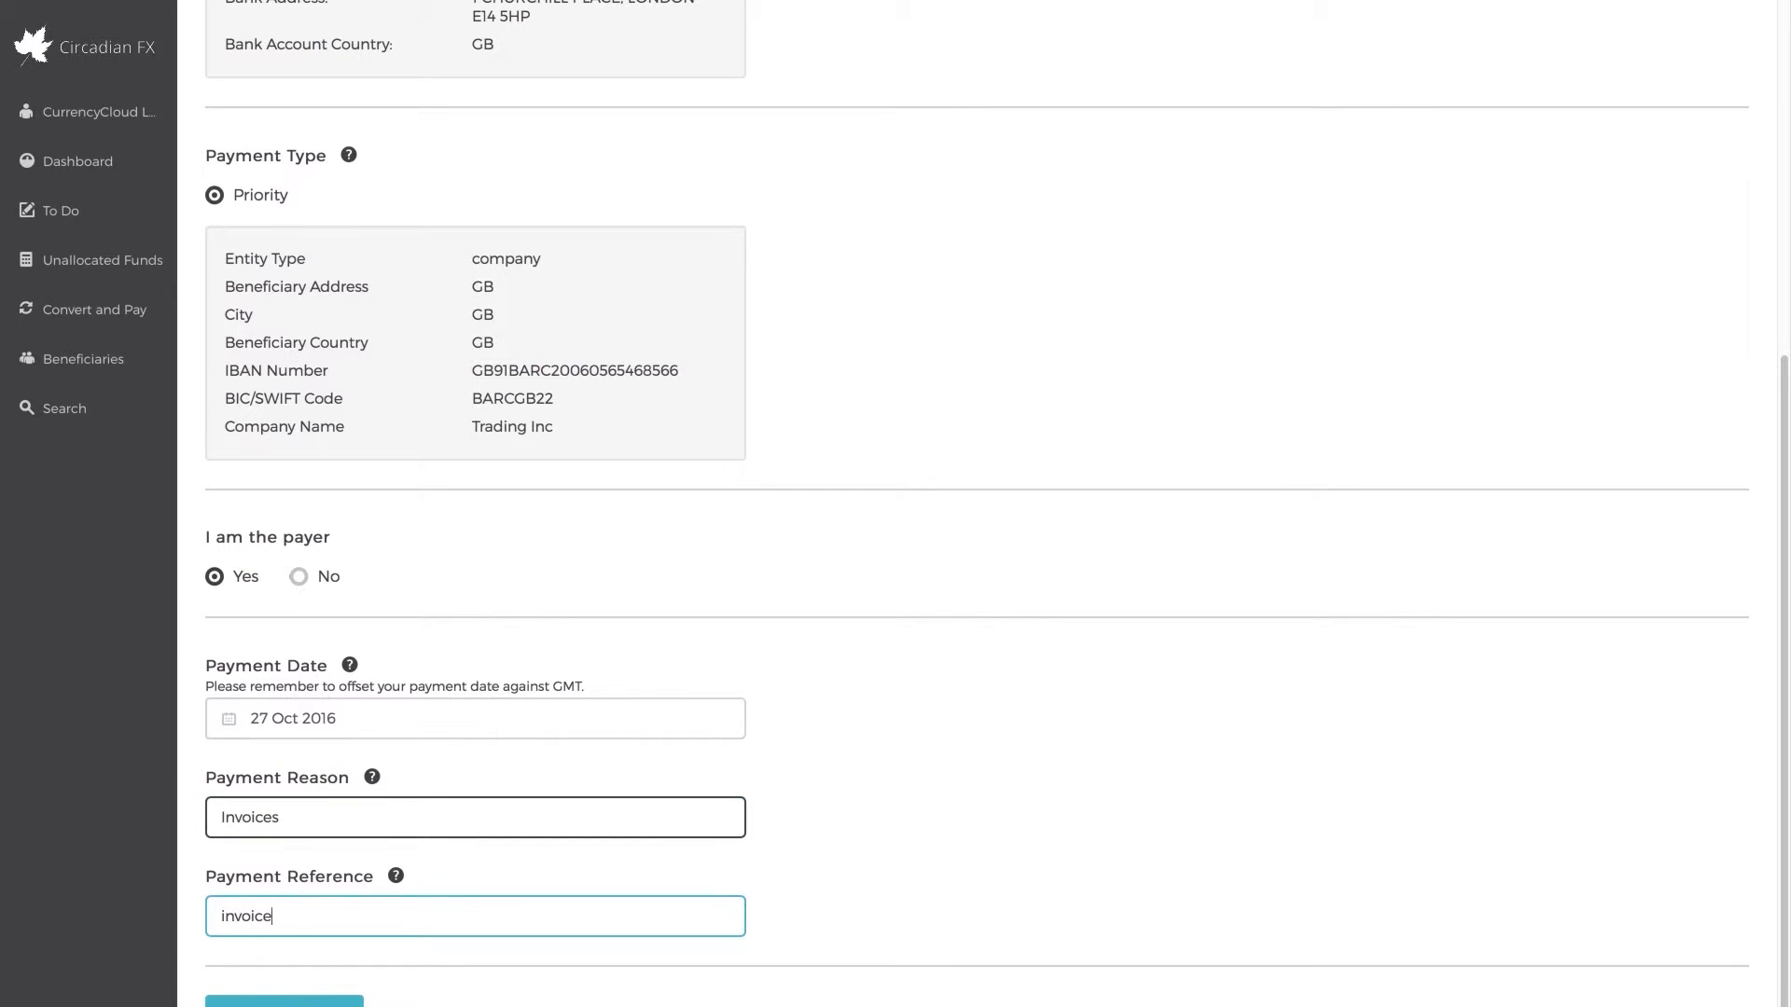
type("1")
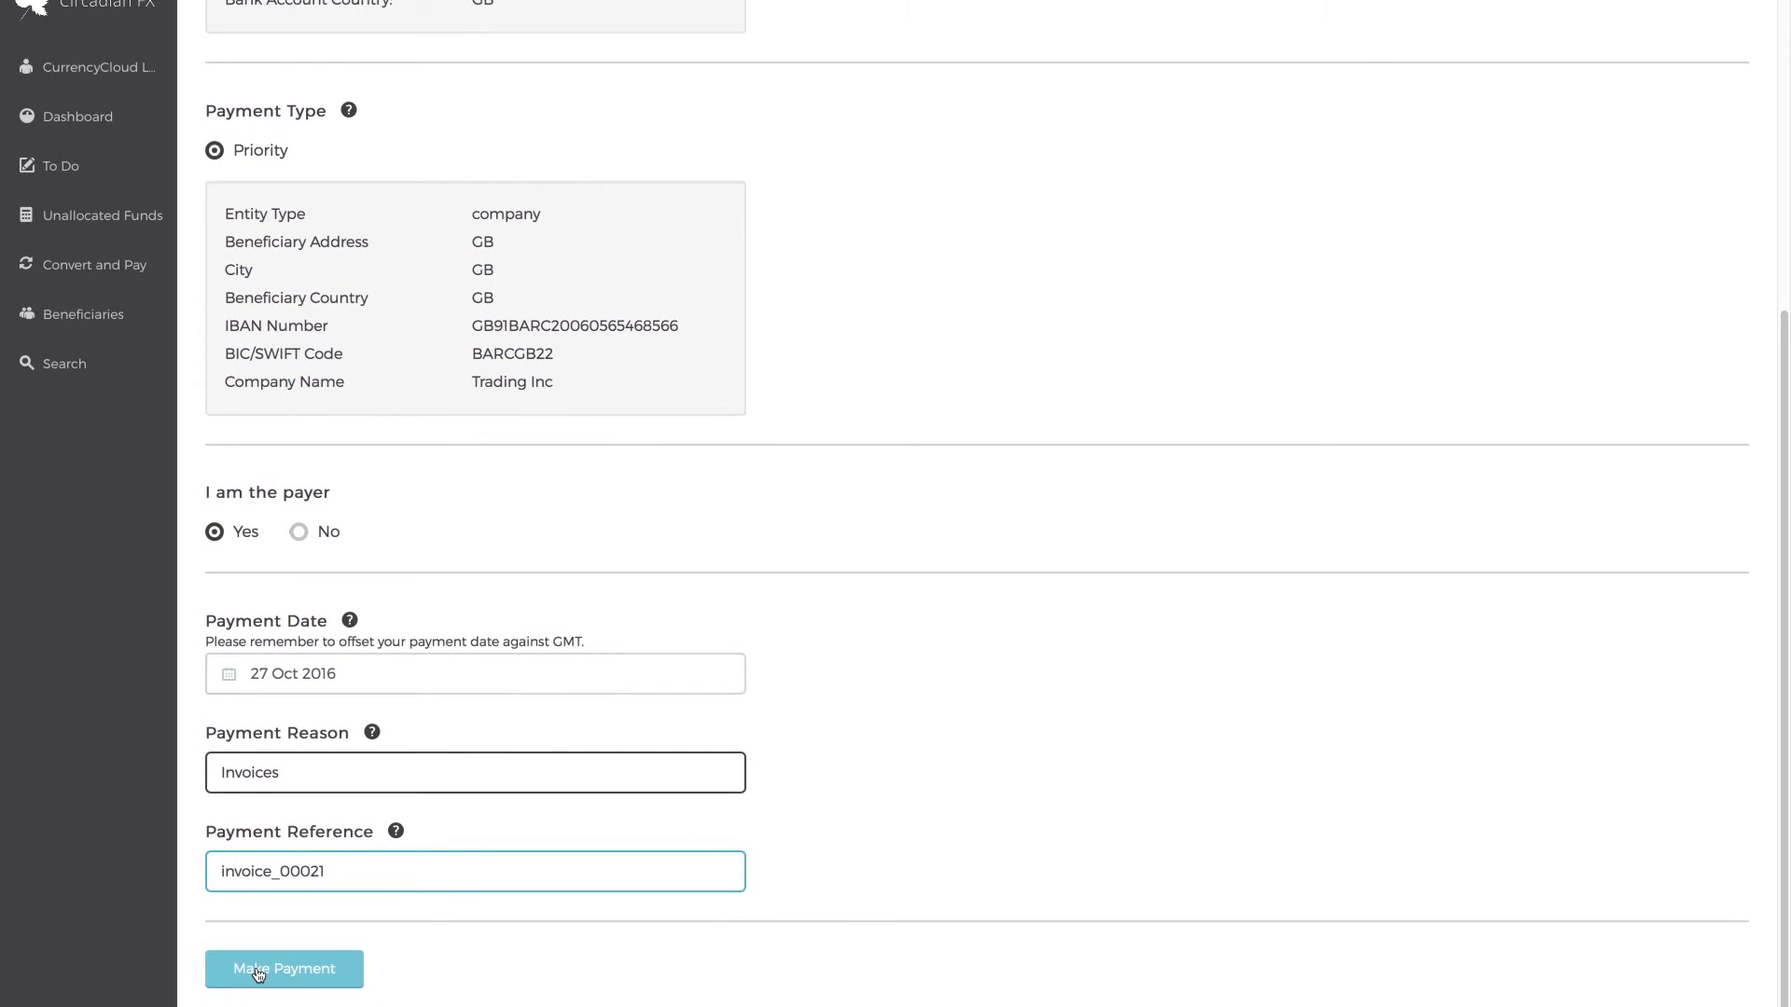
left_click(259, 970)
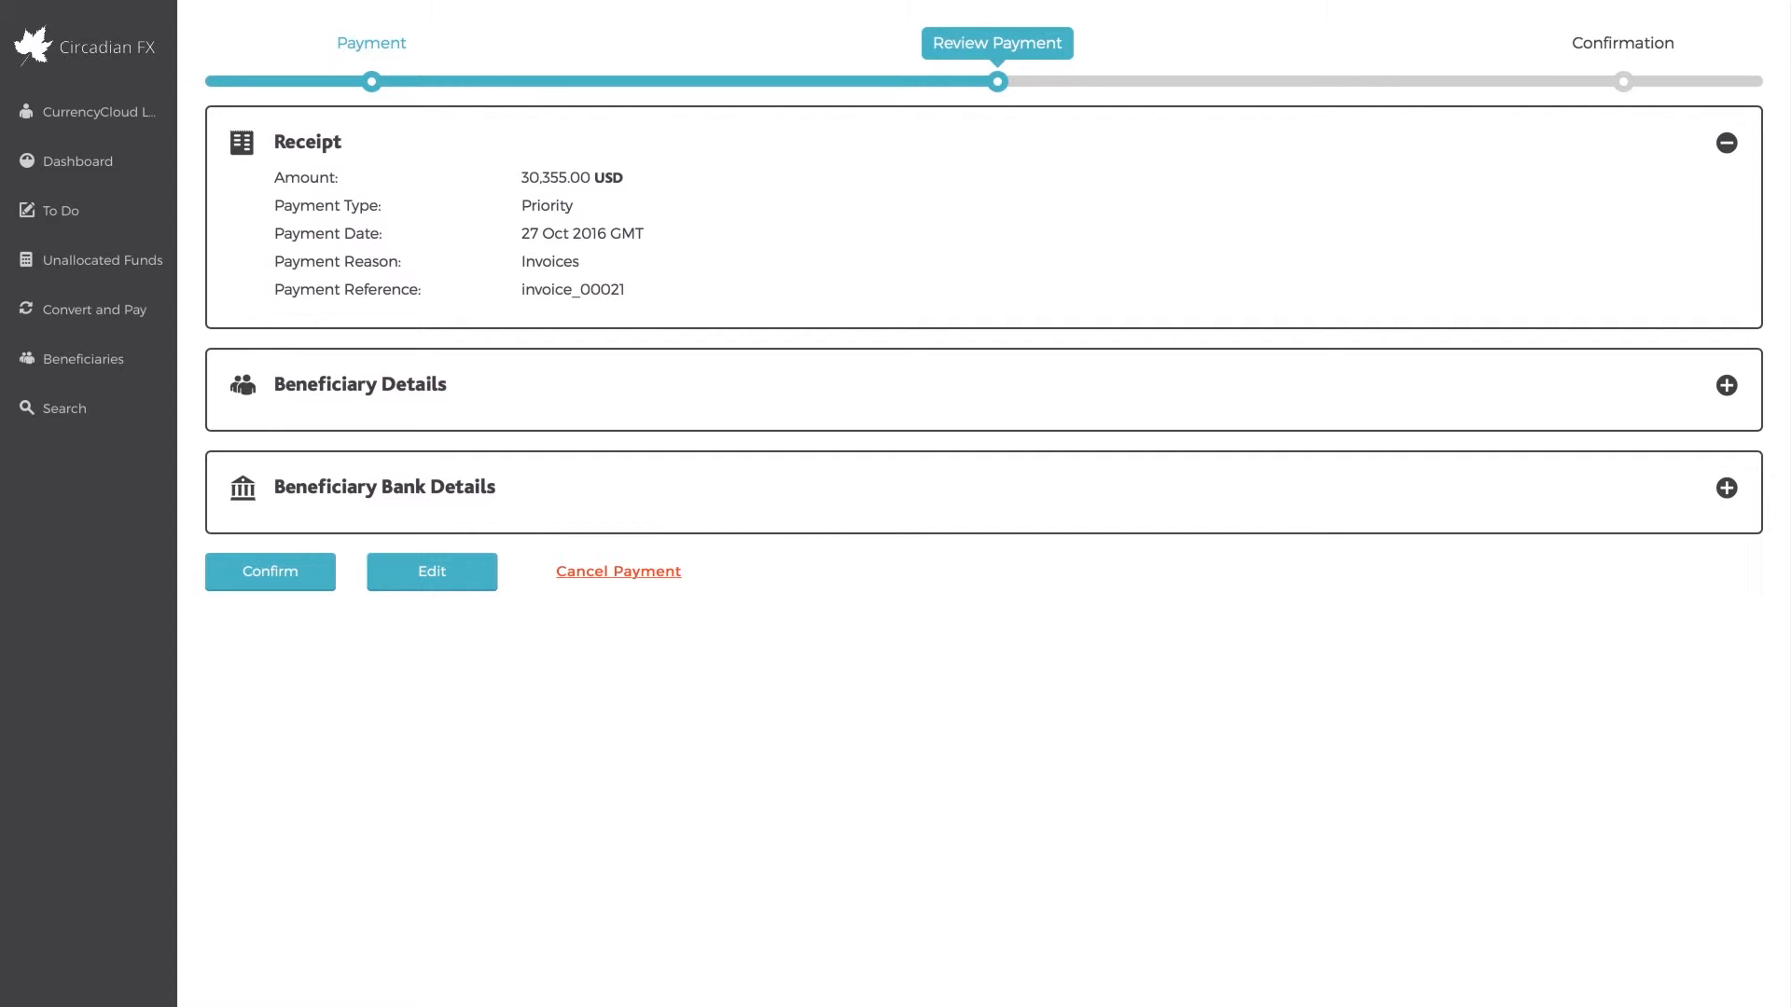
Expand the beneficiary and beneficiary bank details on the payment review and confirm the payment
left_click(479, 385)
left_click(404, 608)
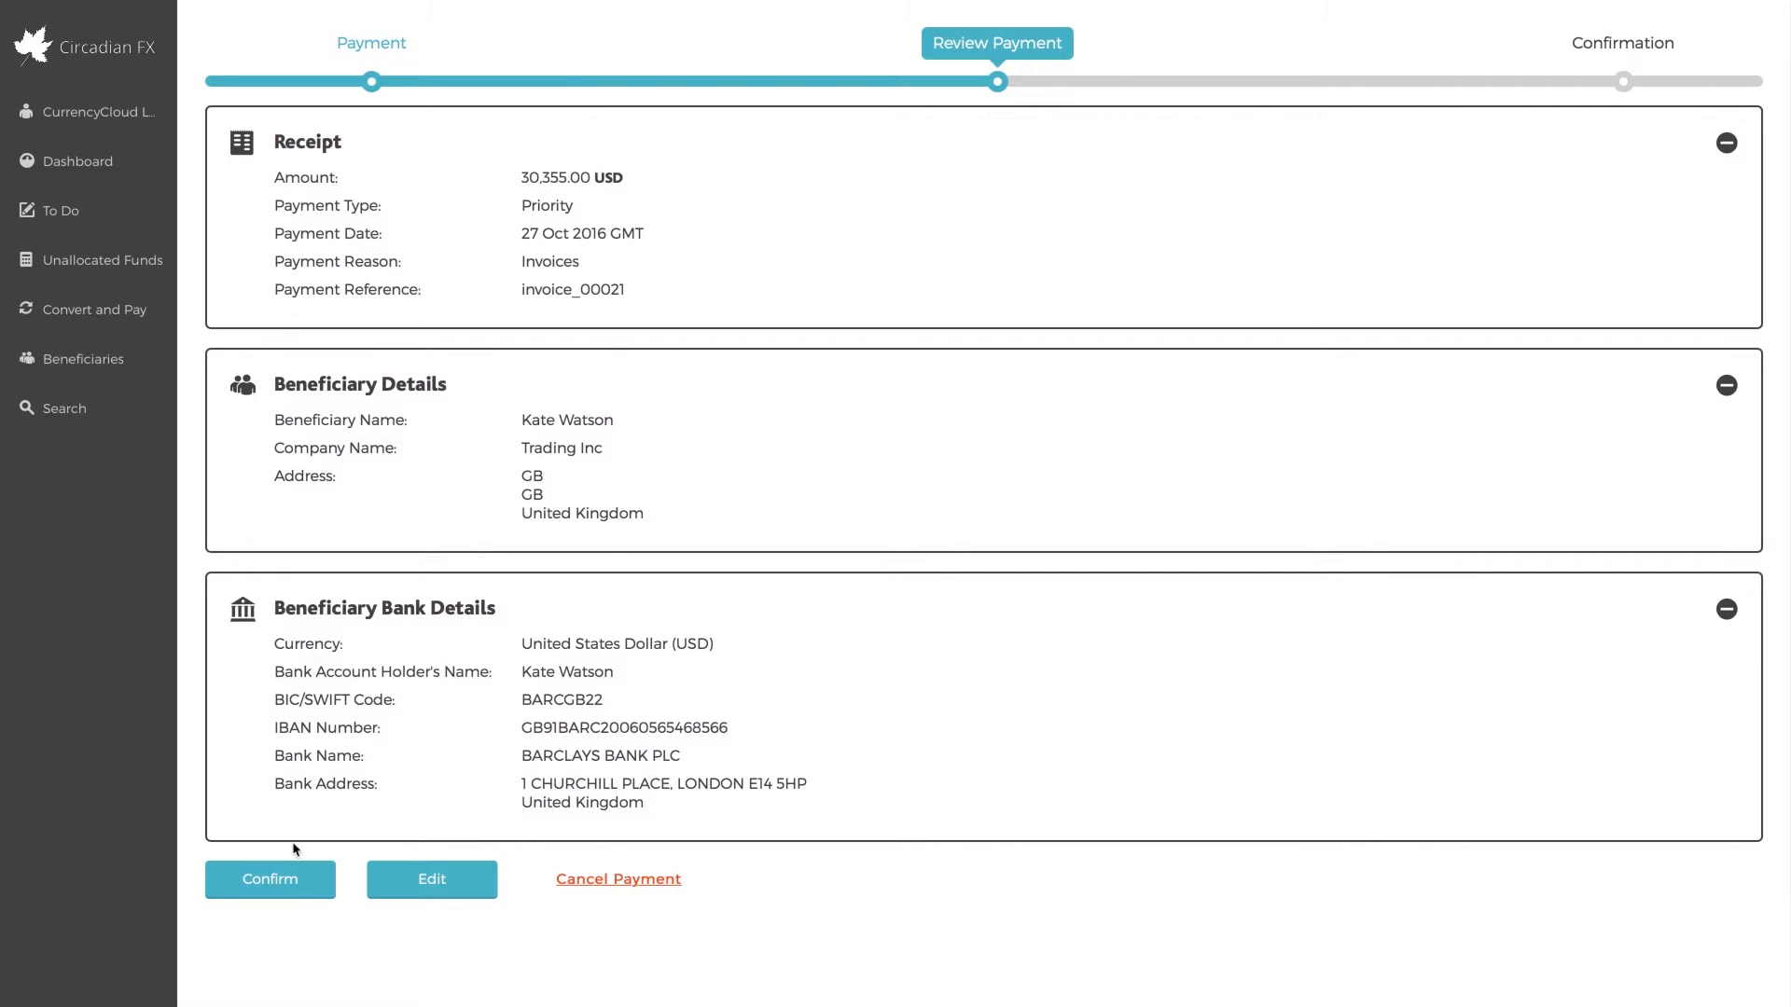
left_click(290, 876)
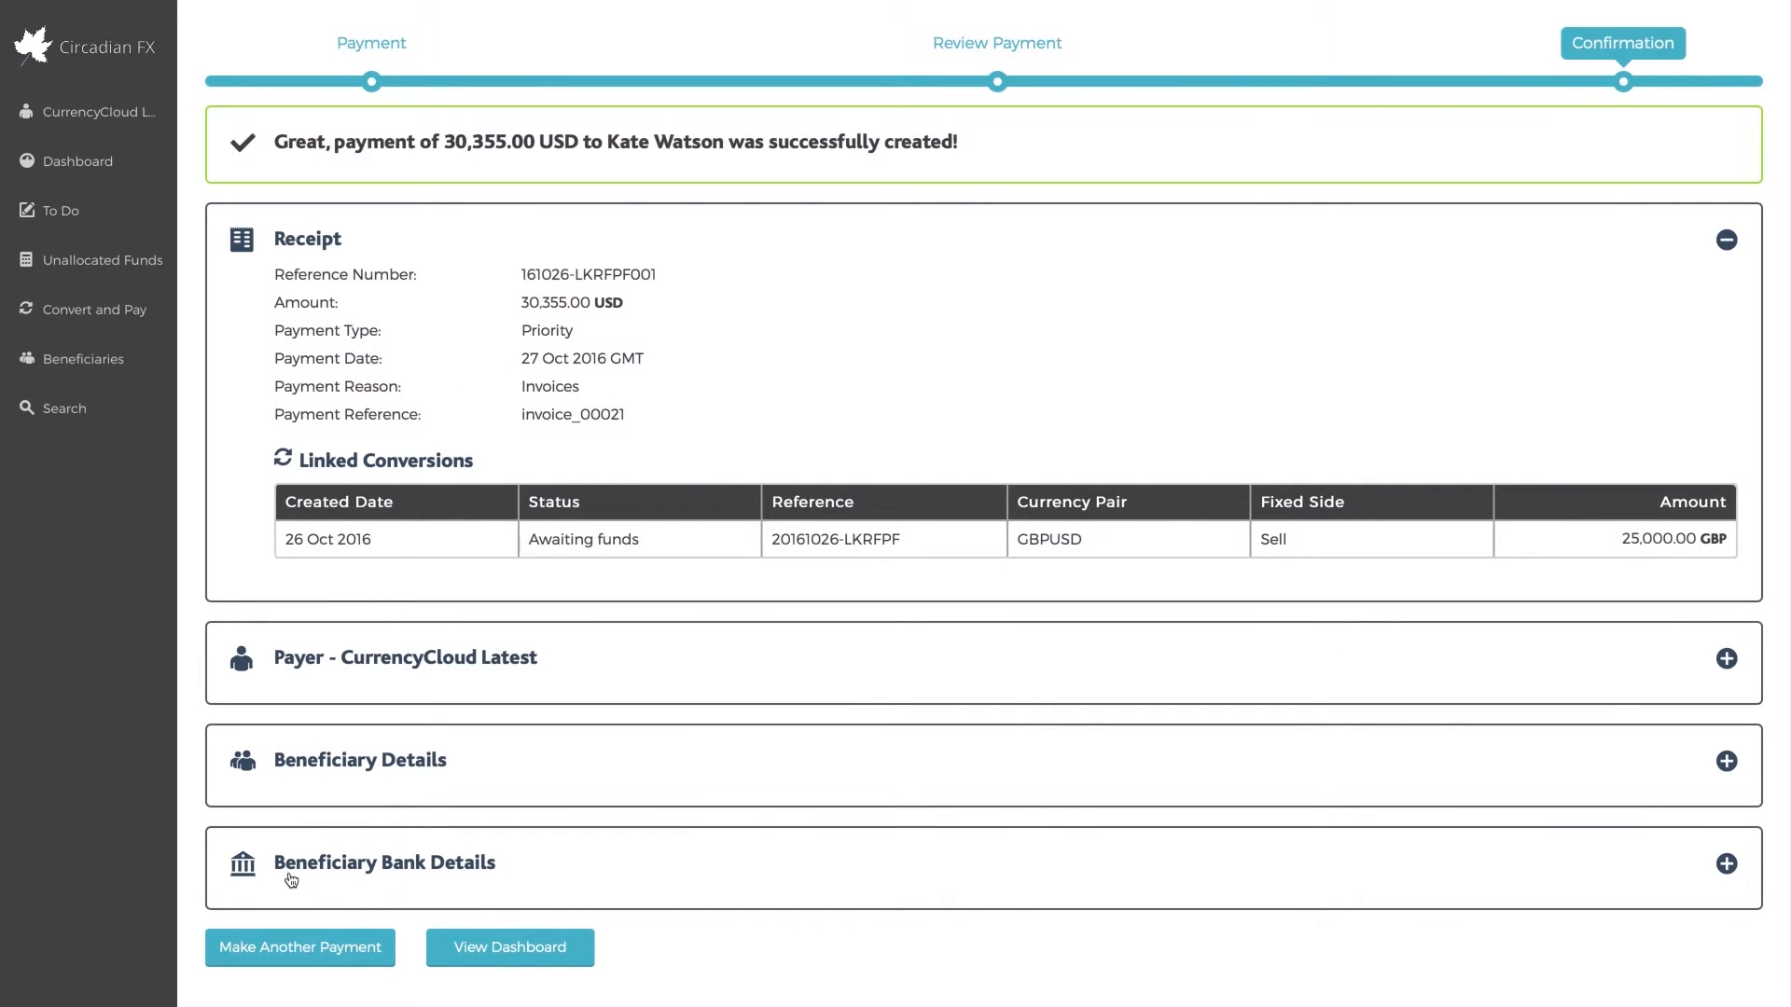
Examine the payer, beneficiary and beneficiary bank details on the payment confirmation
left_click(342, 672)
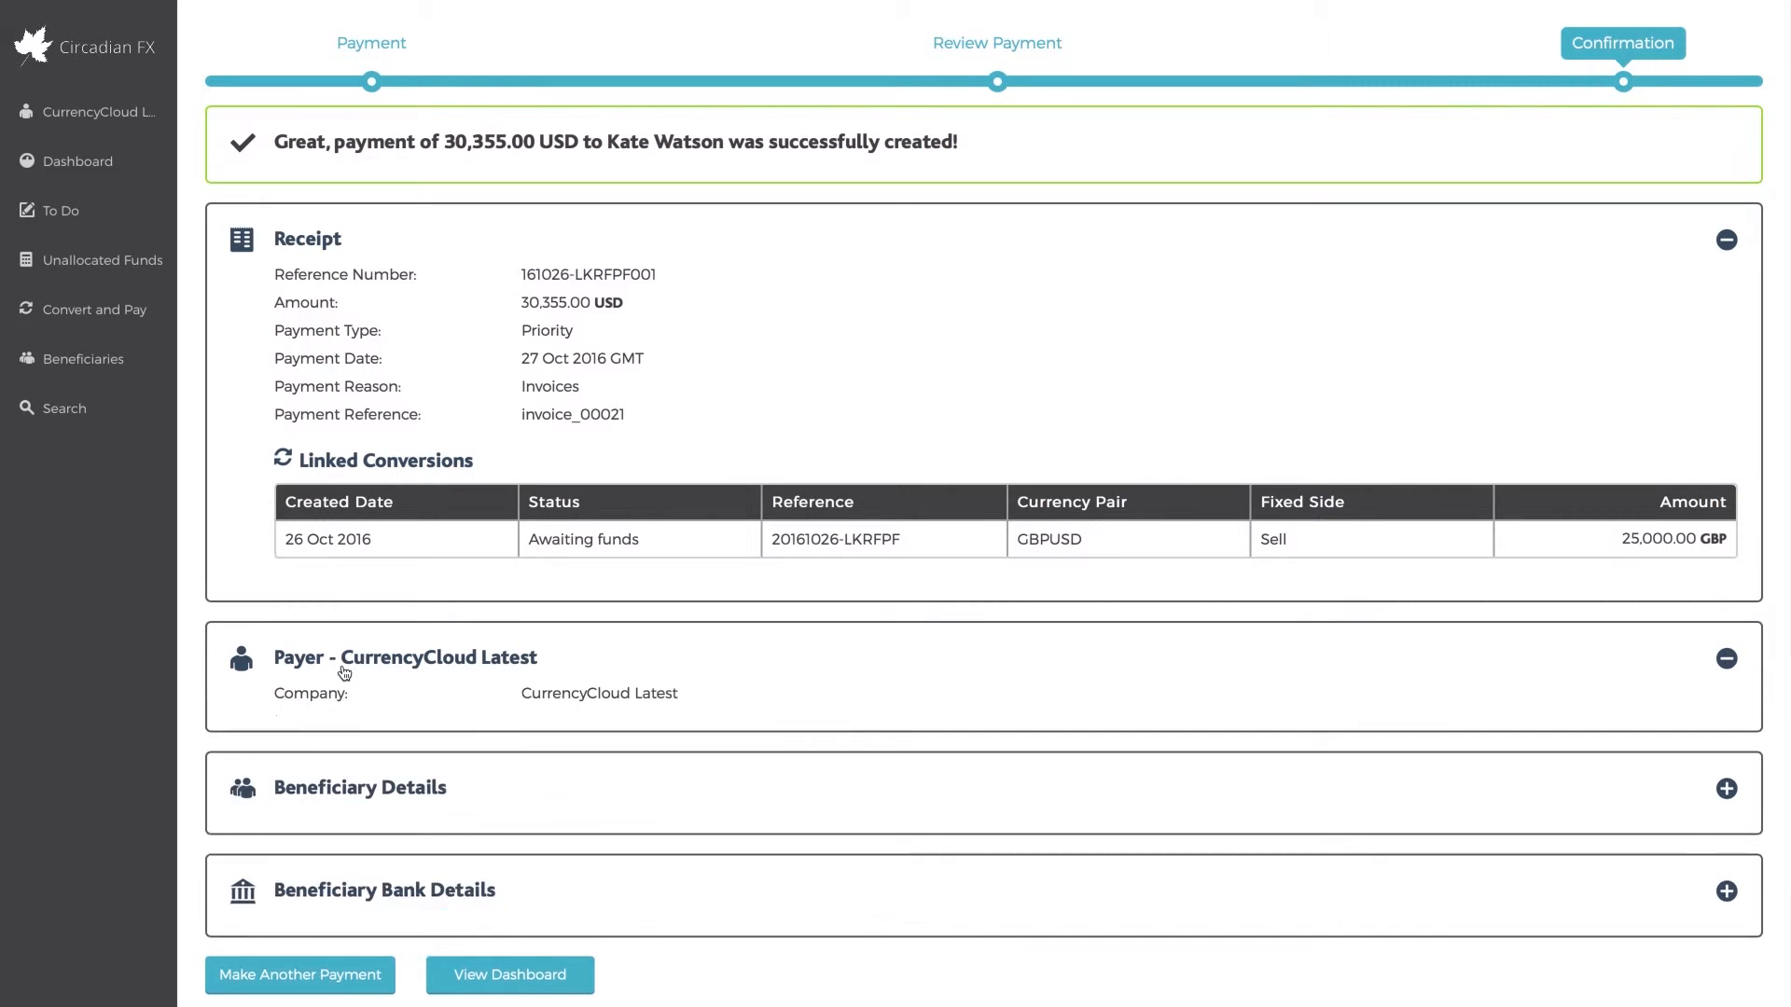
left_click(358, 956)
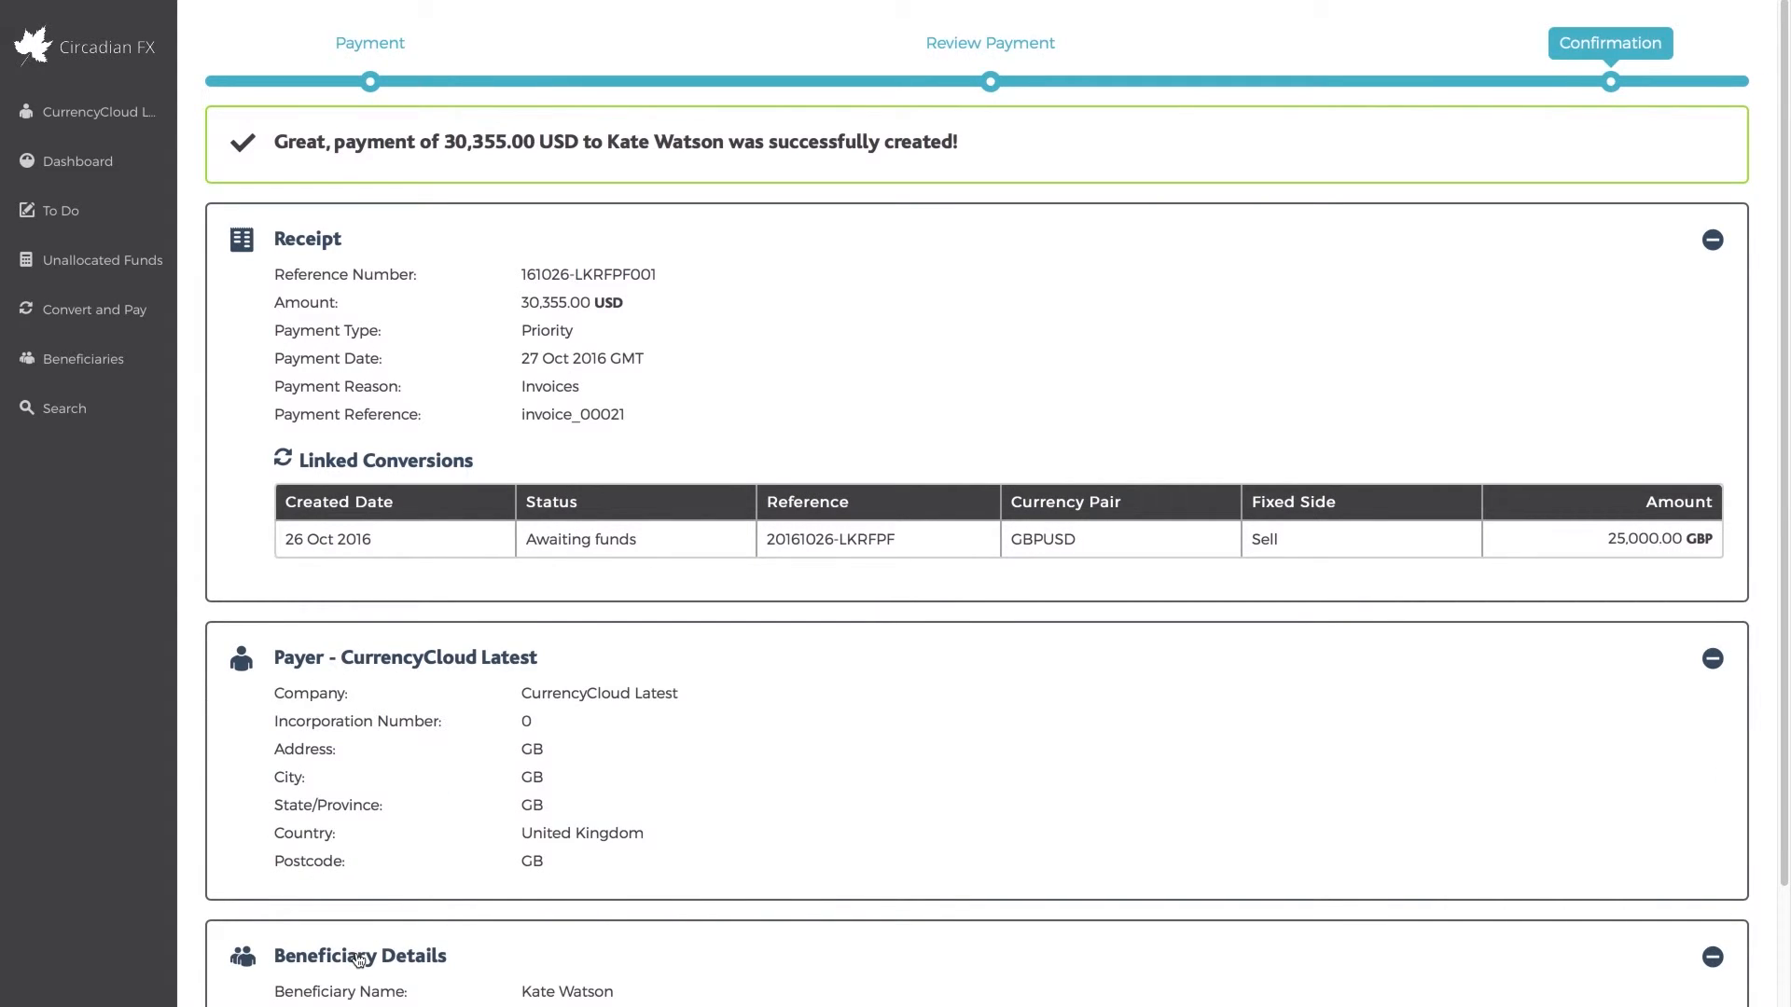
scroll(358, 959, "down", 3)
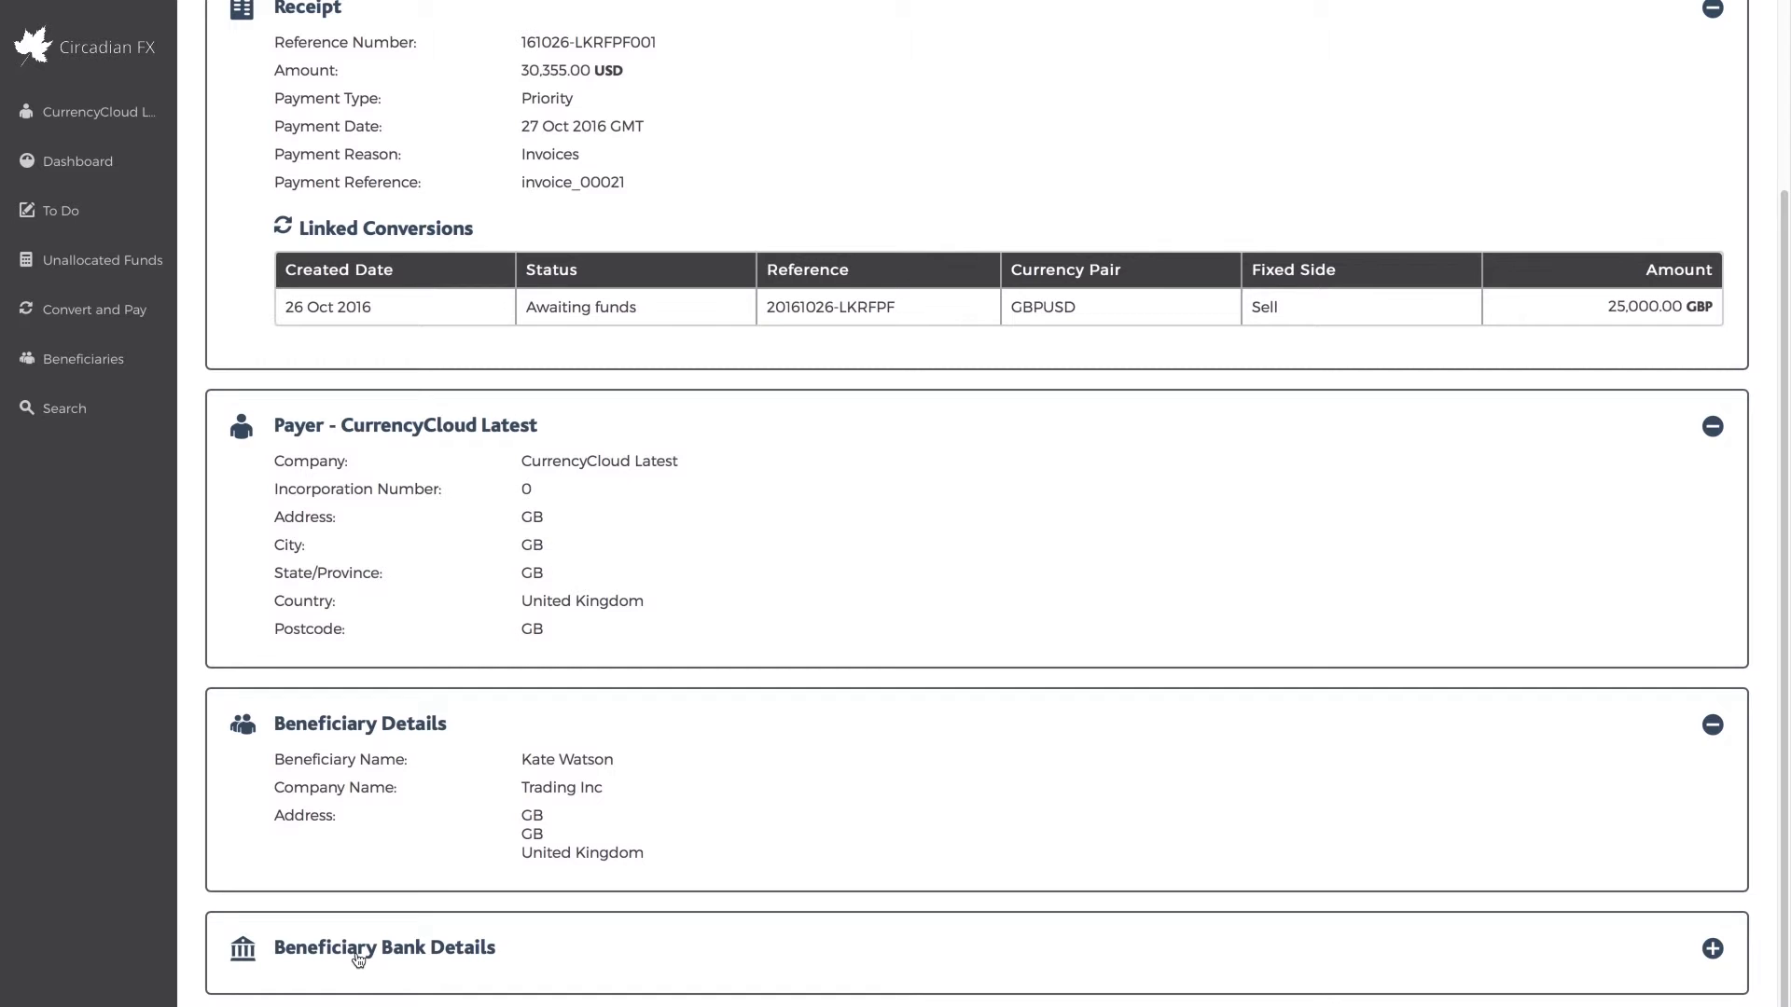
left_click(359, 959)
scroll(358, 961, "down", 2)
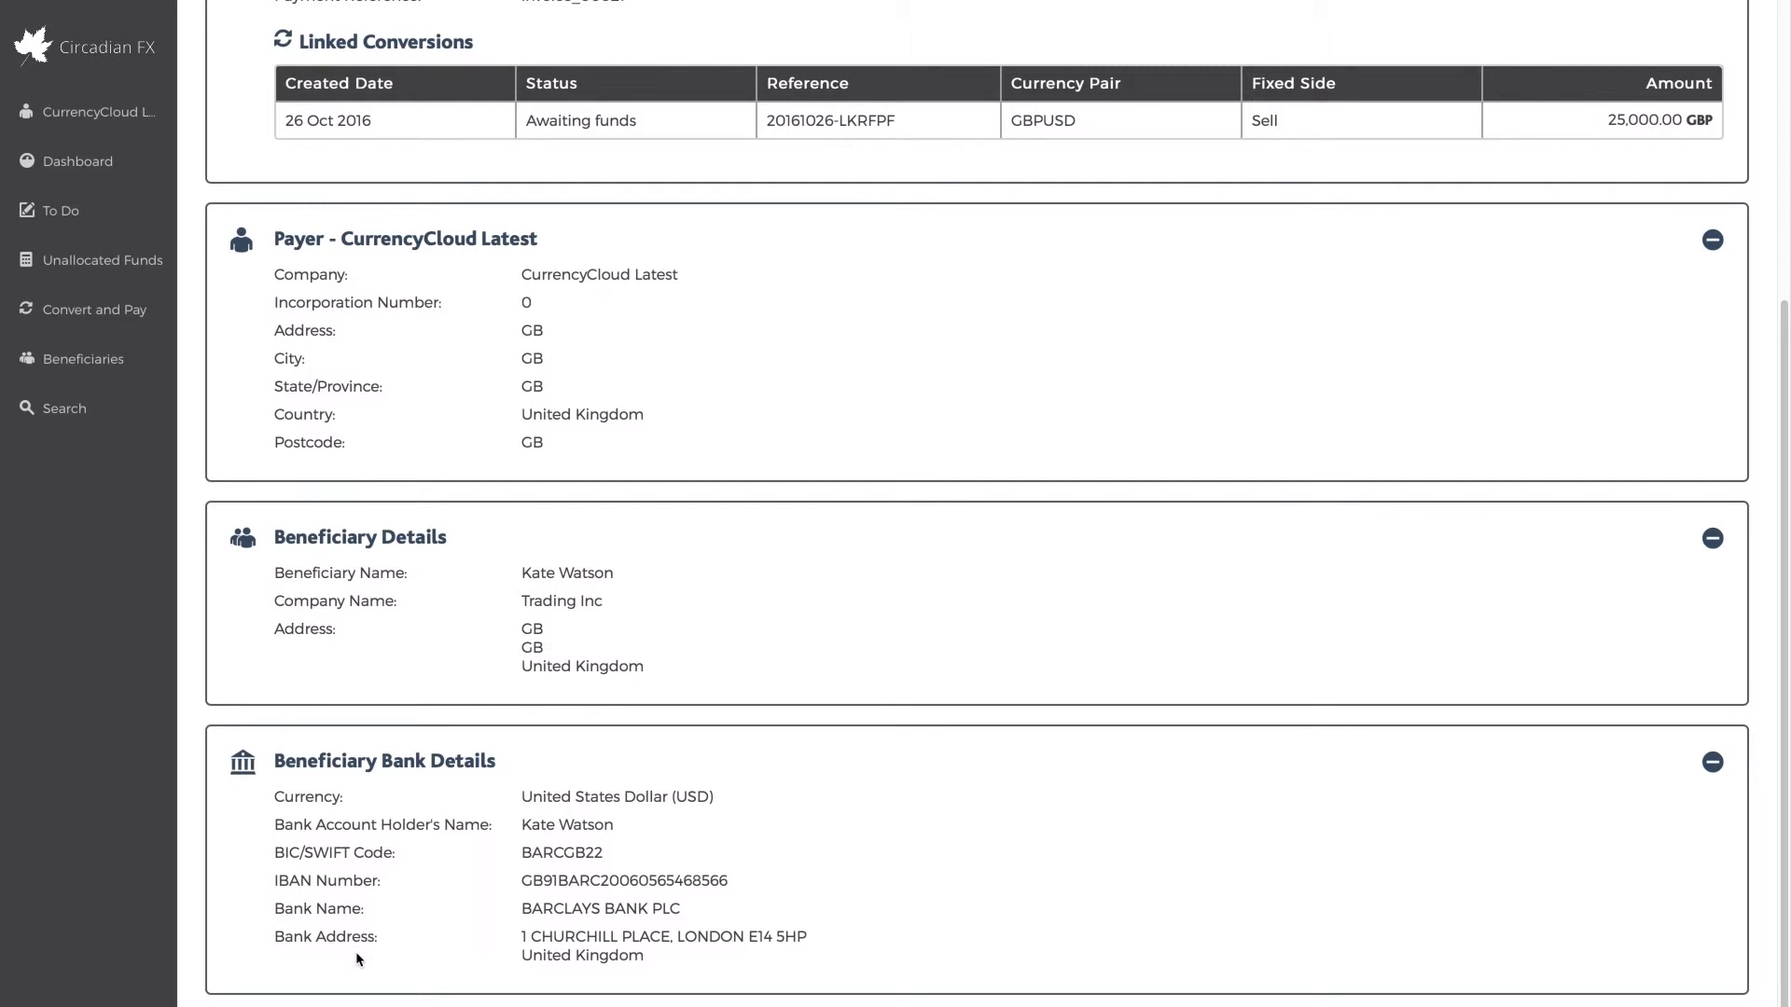
Open the payment form for the unallocated conversion that bought Canadian dollars (CAD)
left_click(165, 263)
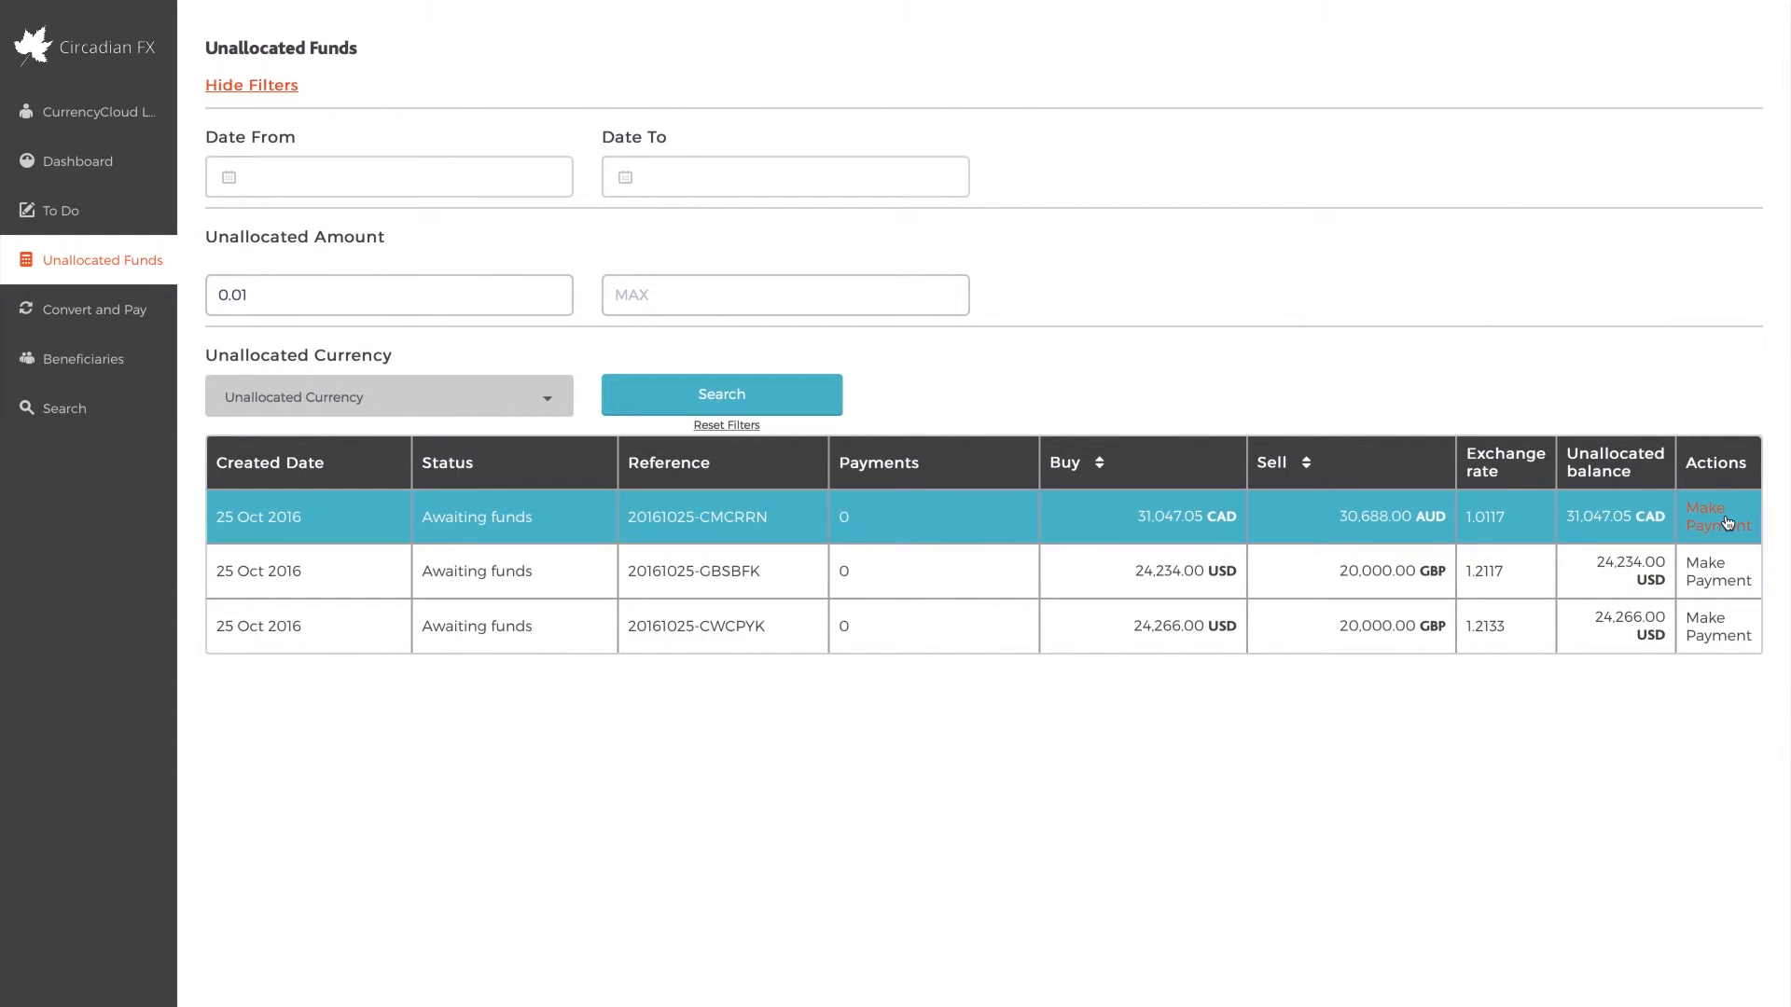
left_click(1727, 523)
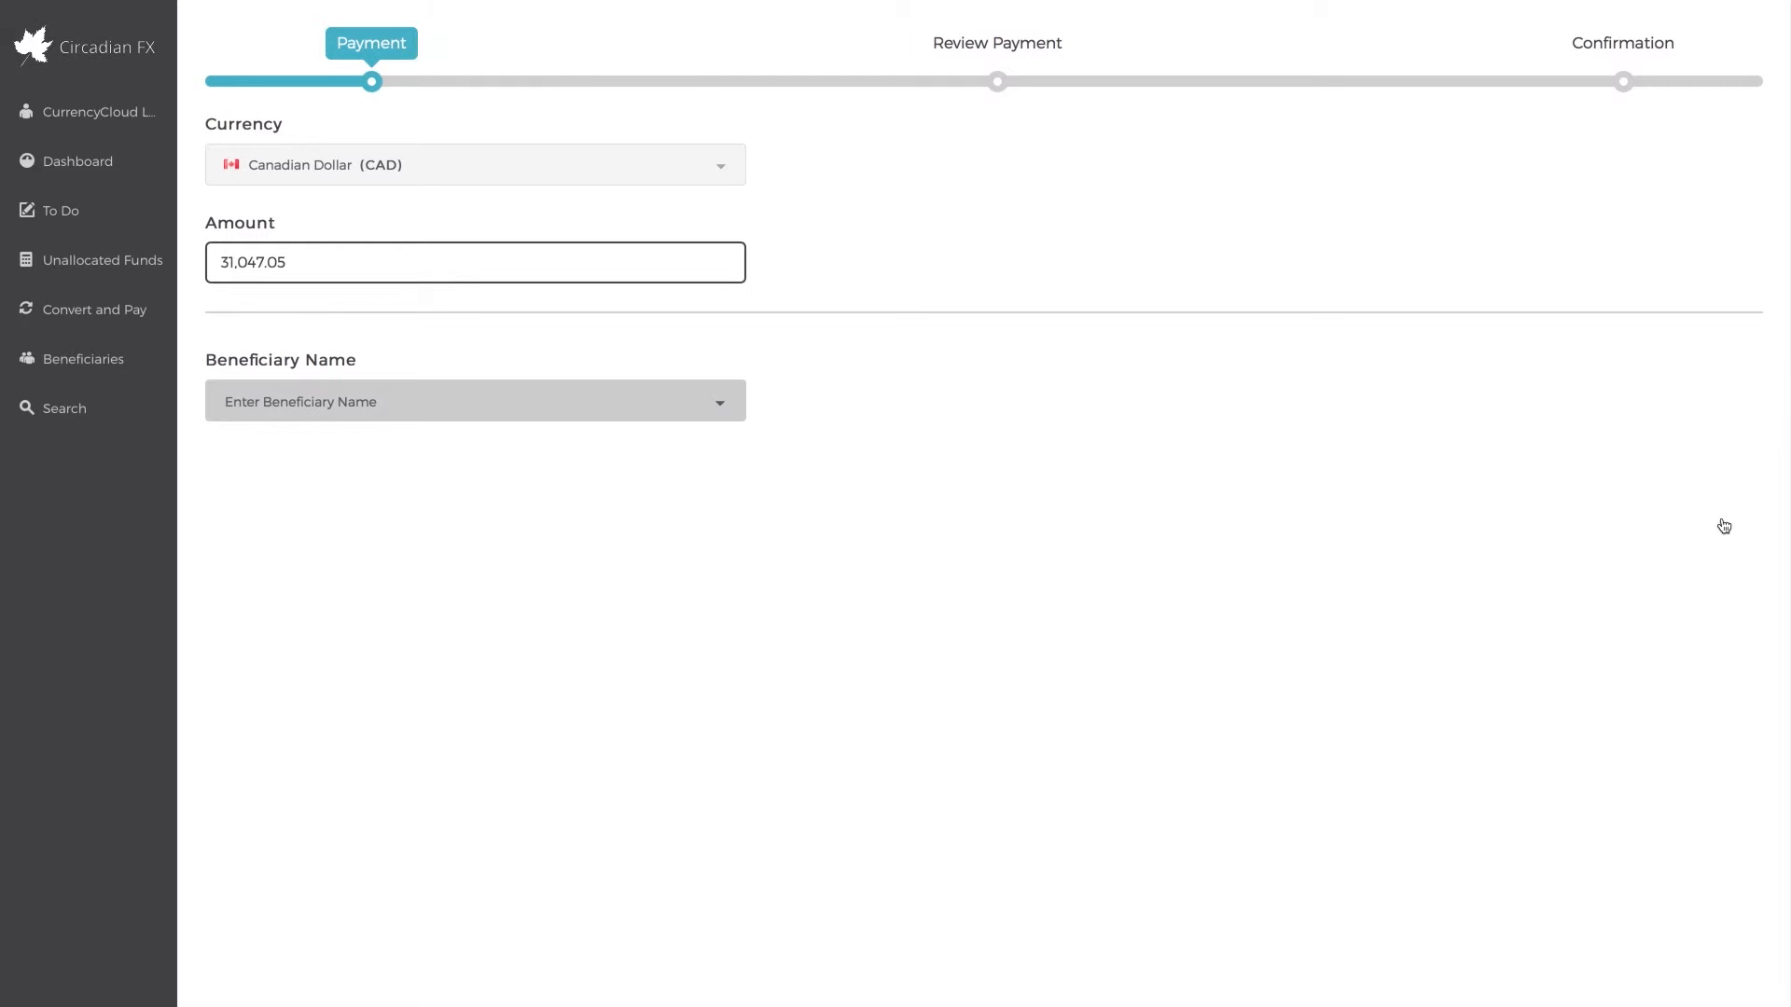
Start adding a new beneficiary, enter the beneficiary's nickname and set the beneficiary country to United Kingdom
left_click(132, 363)
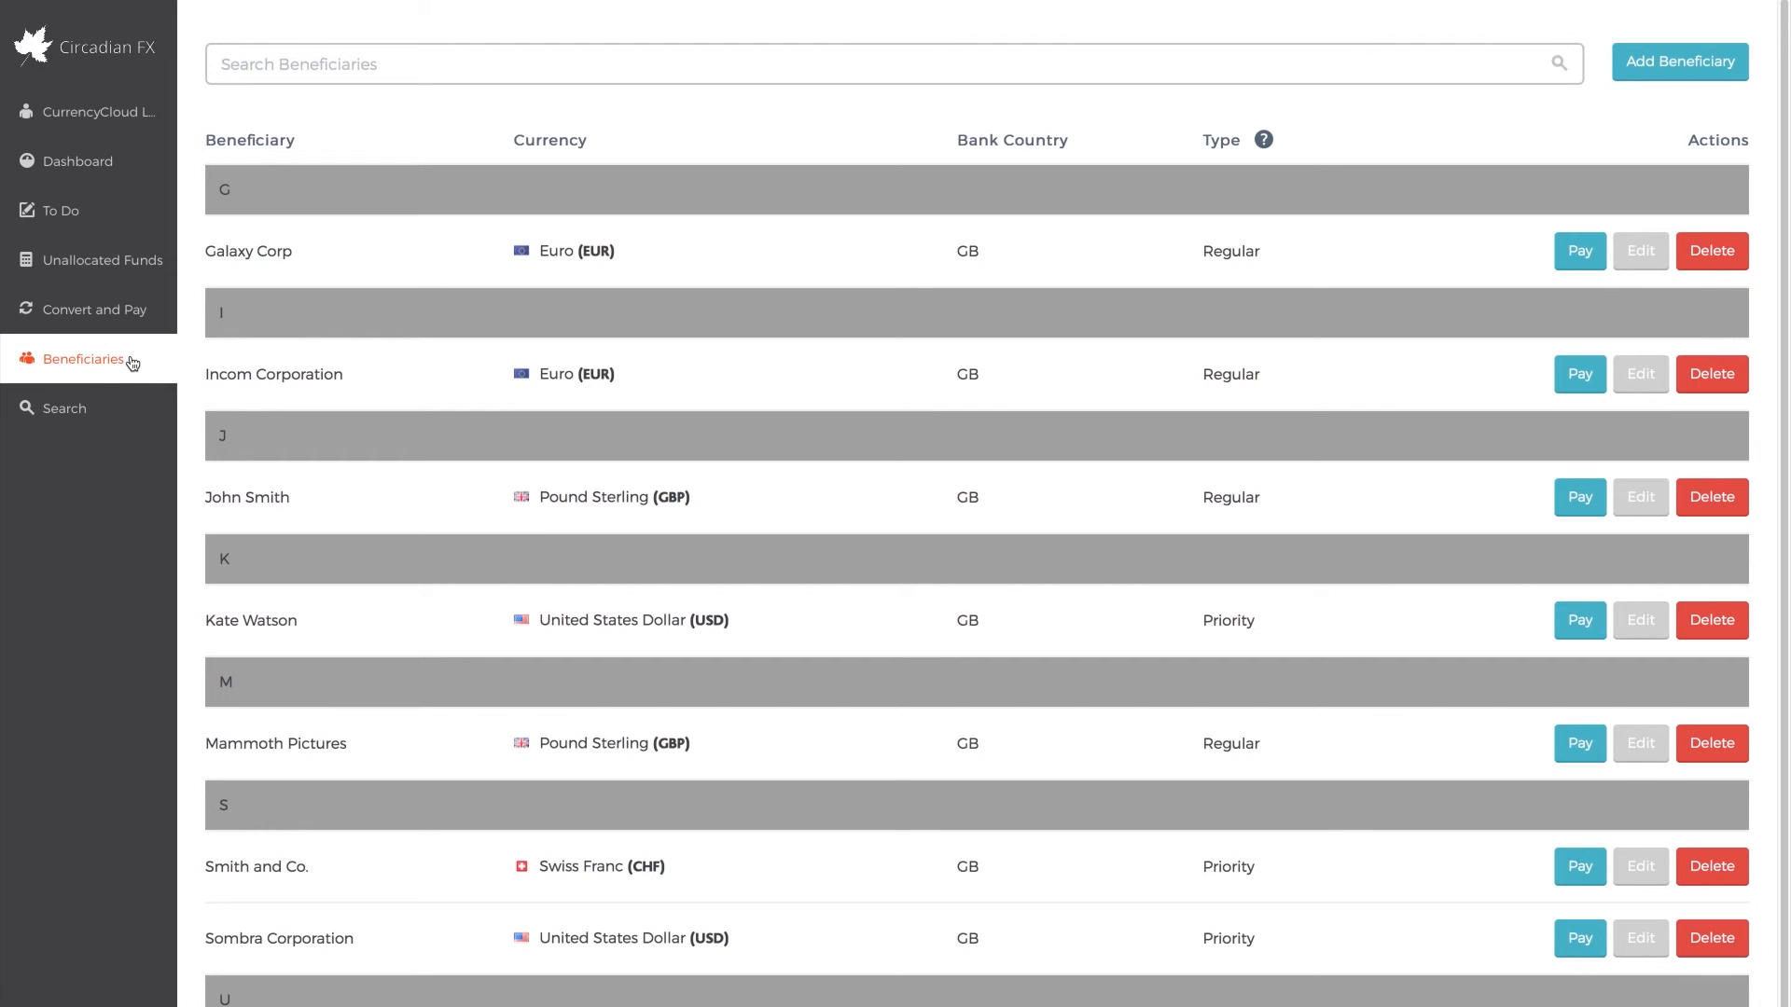
left_click(1701, 63)
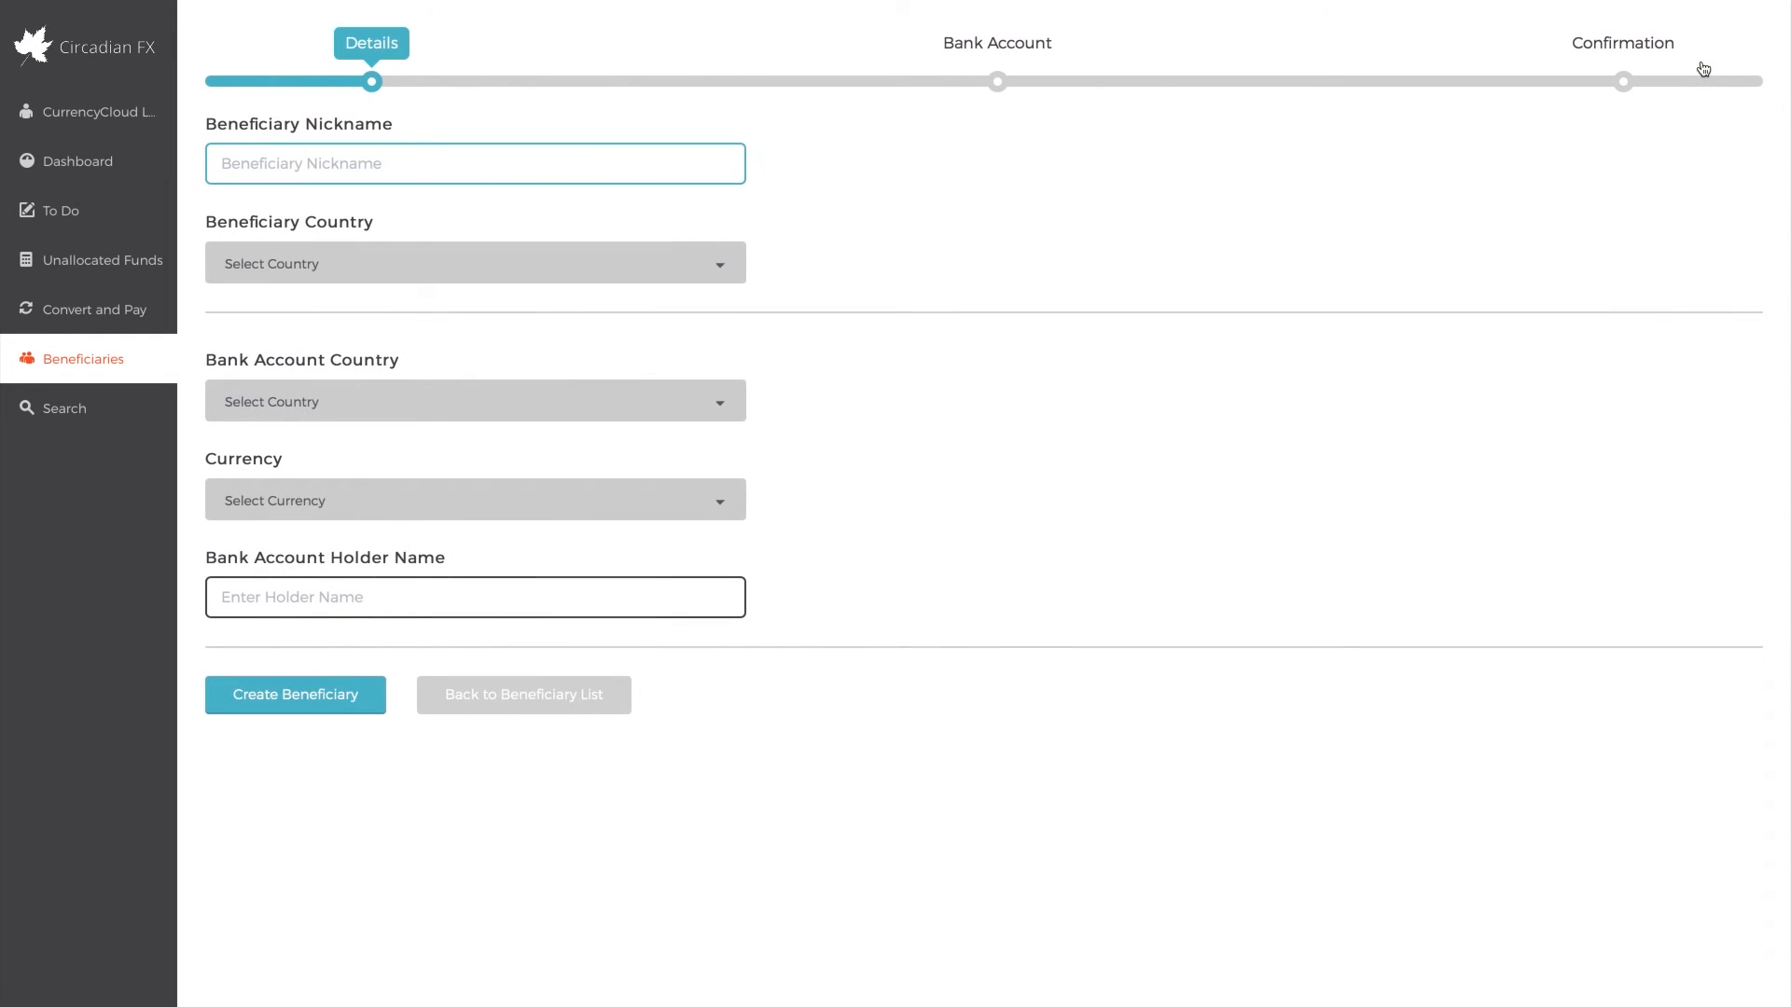
type("John Sample")
key("Tab")
type("Unite")
key("Down")
key("Return")
Set the new beneficiary's bank account country to United Kingdom and the currency to Pound Sterling (GBP)
key("Tab")
type("Ste")
key("super+a")
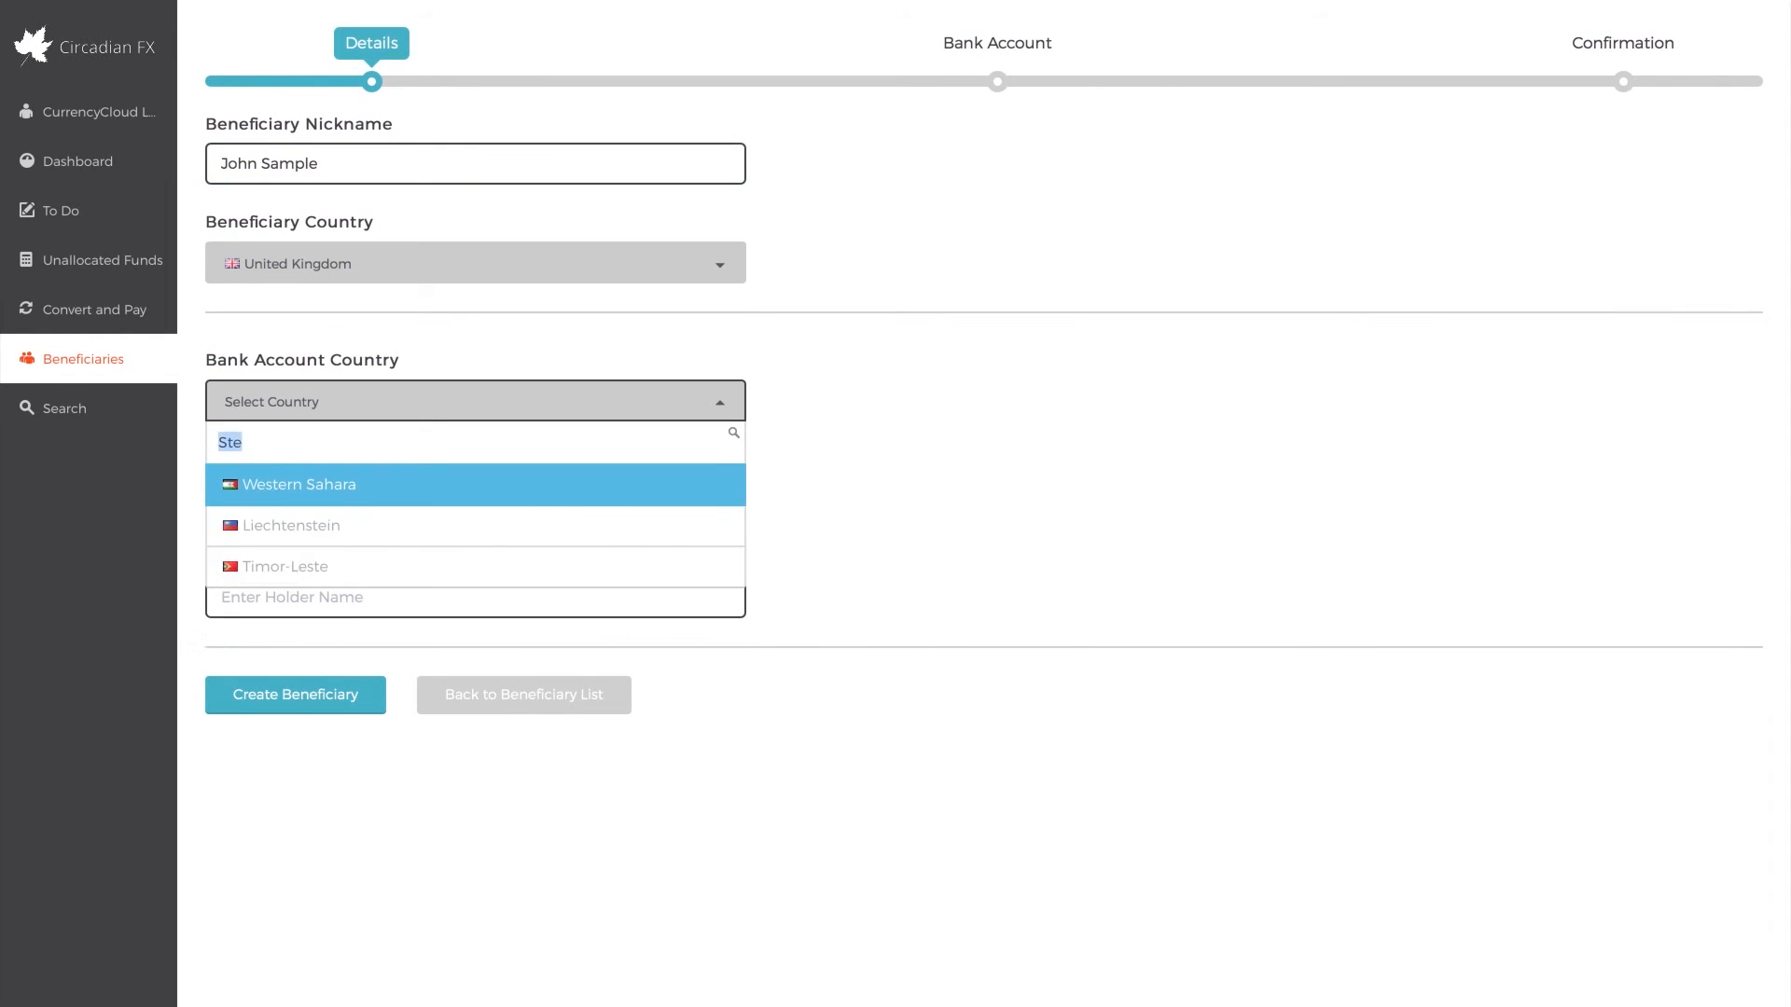
type("Unite")
key("Return")
key("Tab")
type("GBP")
key("Return")
Enter the bank account holder's name, set the beneficiary type to Individual and create the beneficiary
key("Tab")
type("Mr John Sample")
left_click(366, 696)
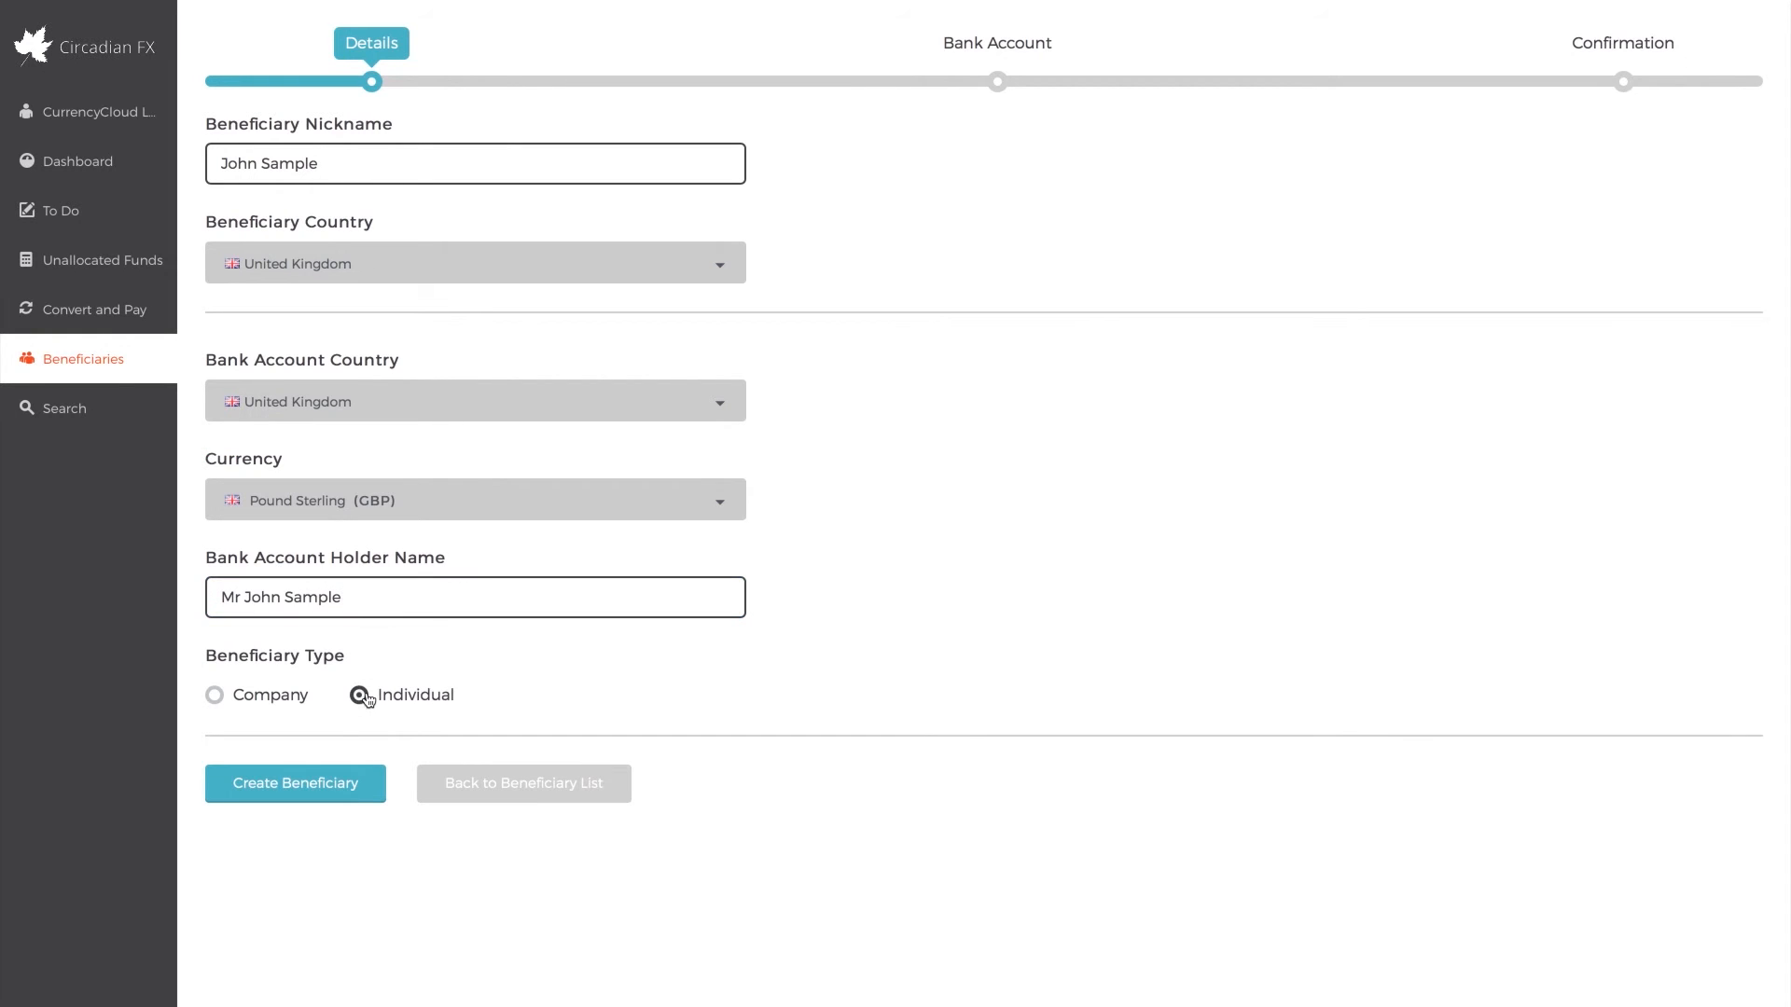
left_click(322, 785)
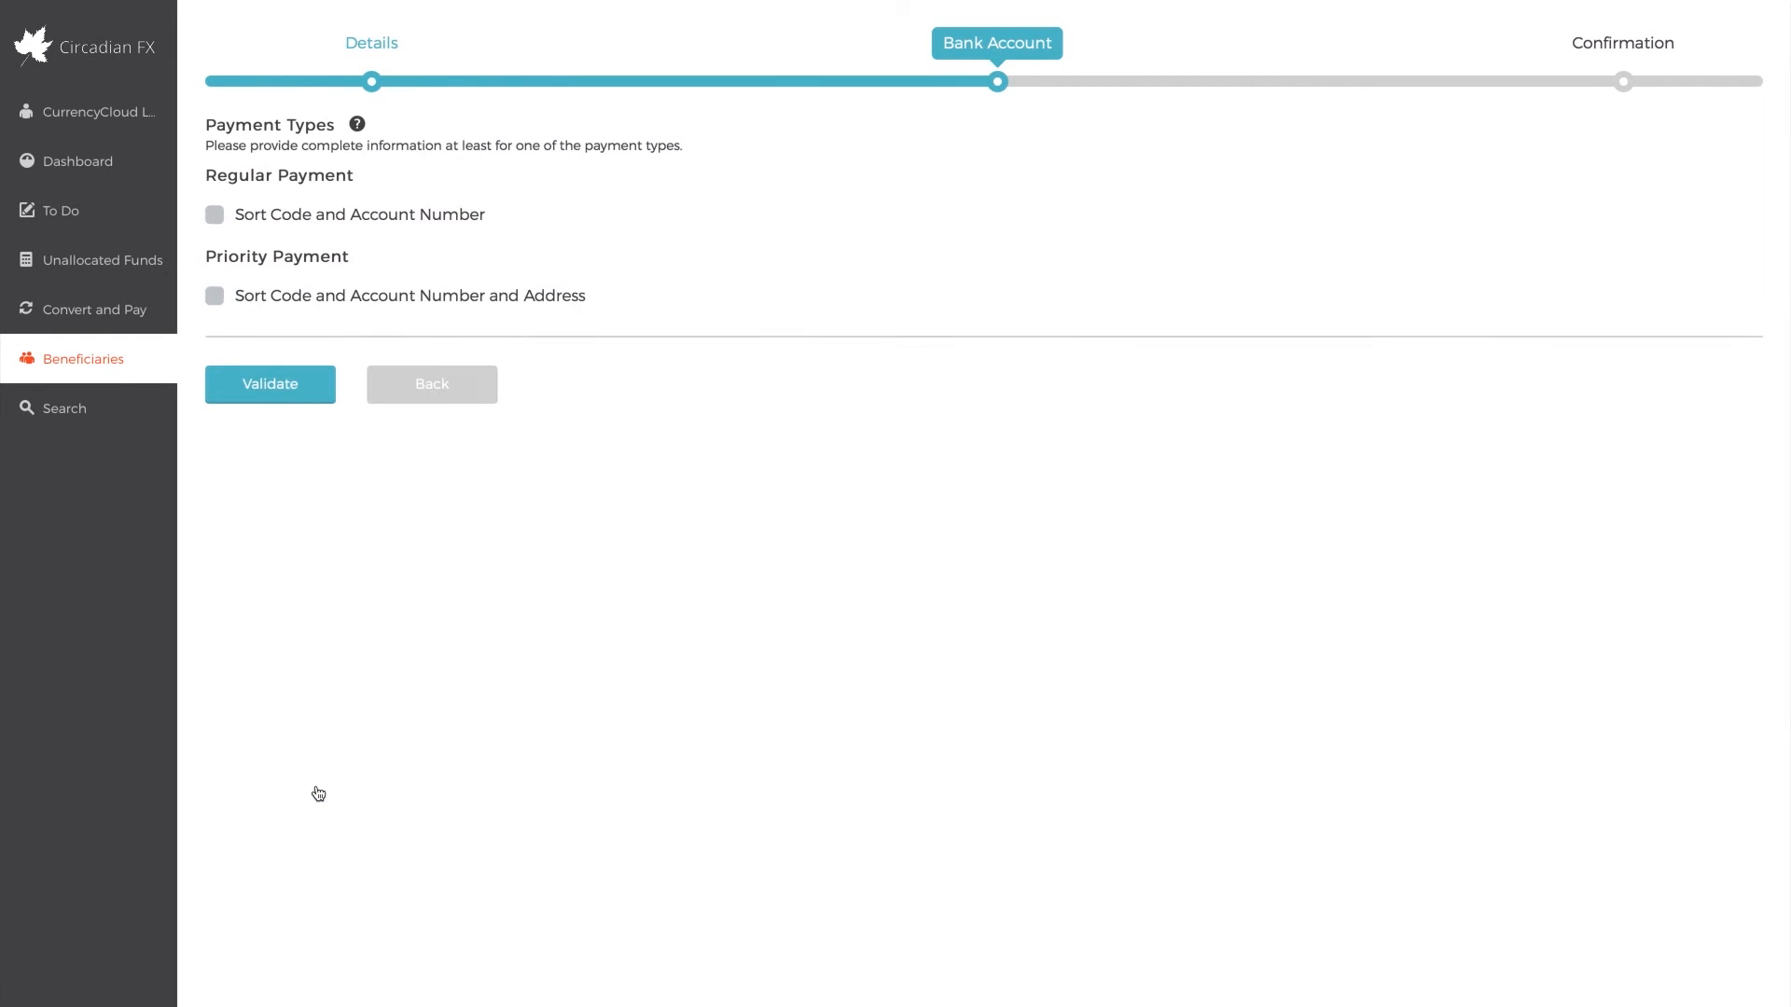
Try to set up regular payment by sort code and account number, entering BARCAU48 as the sort code
left_click(299, 215)
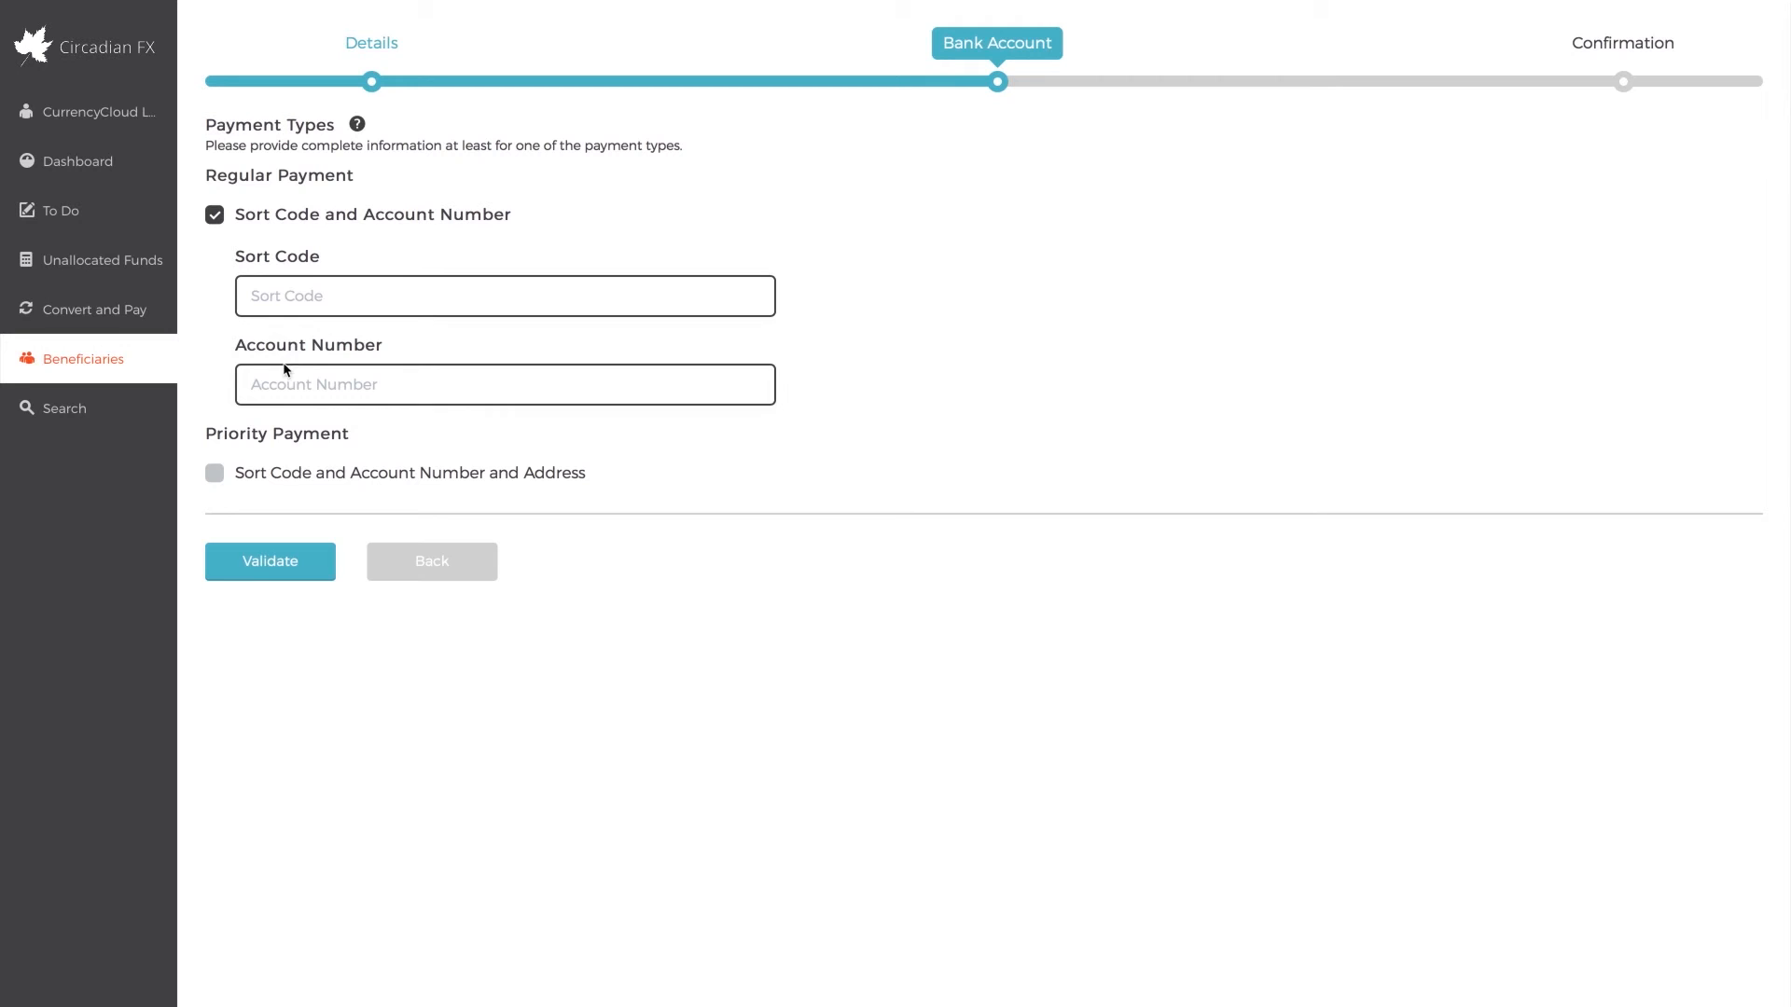
left_click(311, 289)
type("BARCAU")
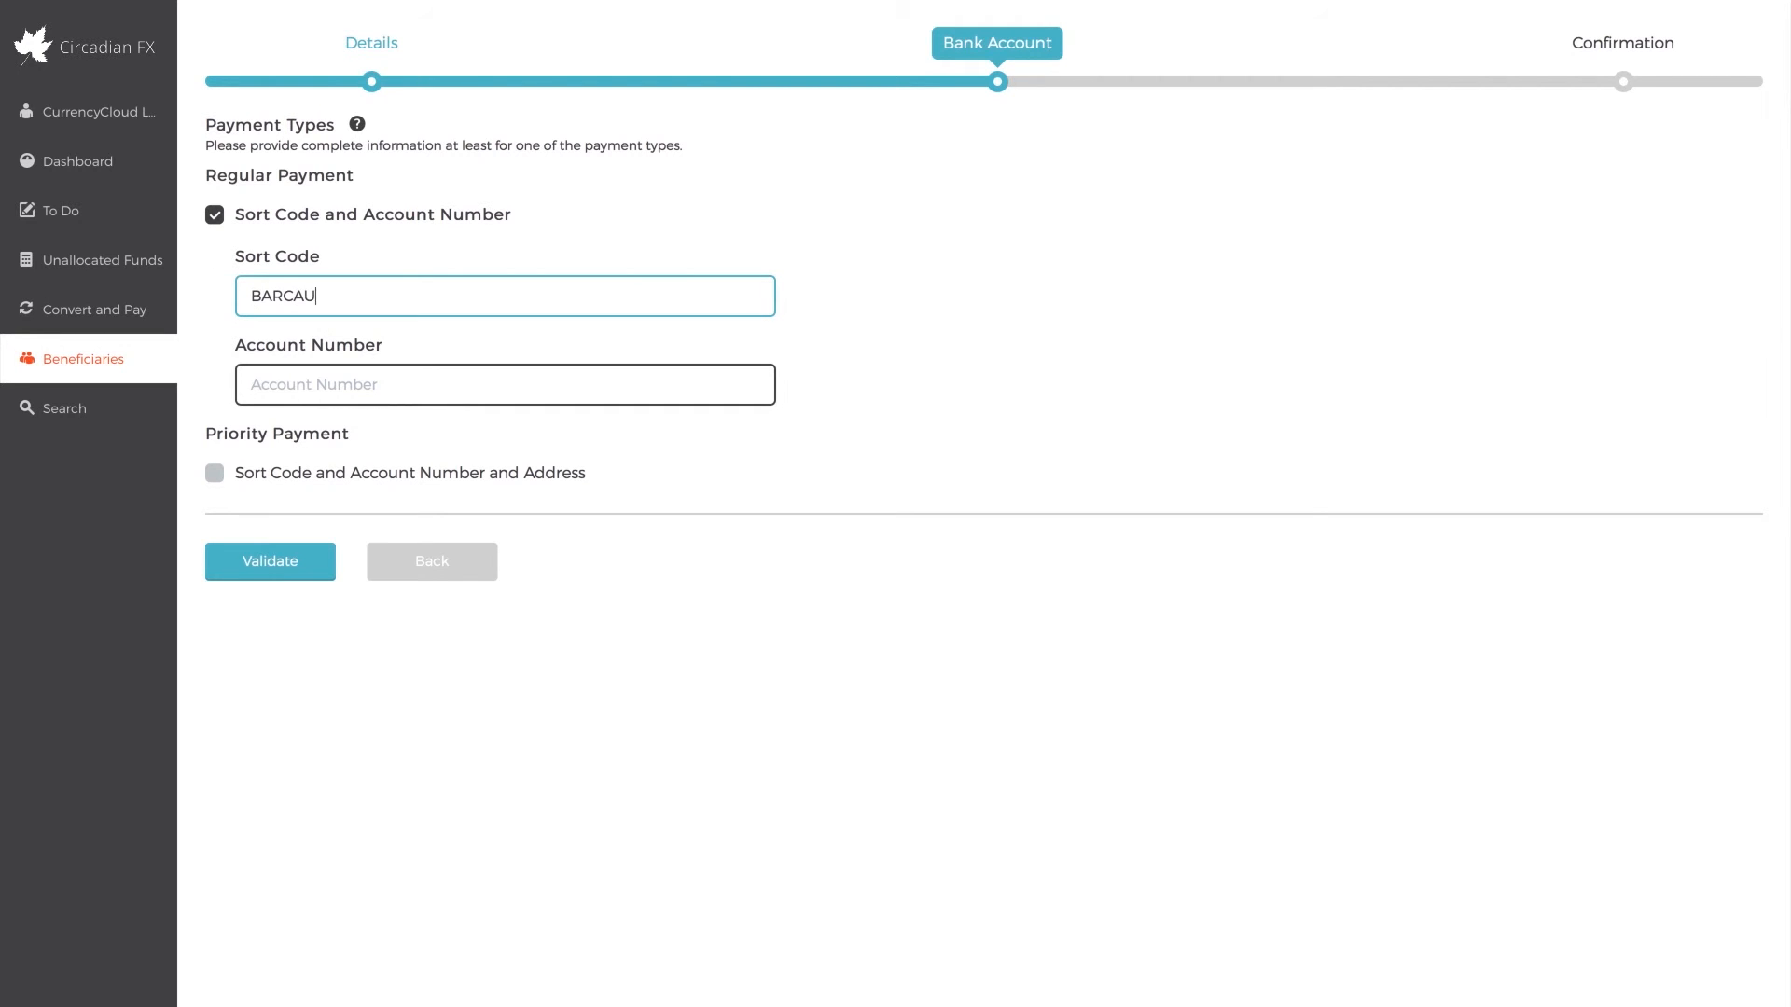
type("48")
key("Tab")
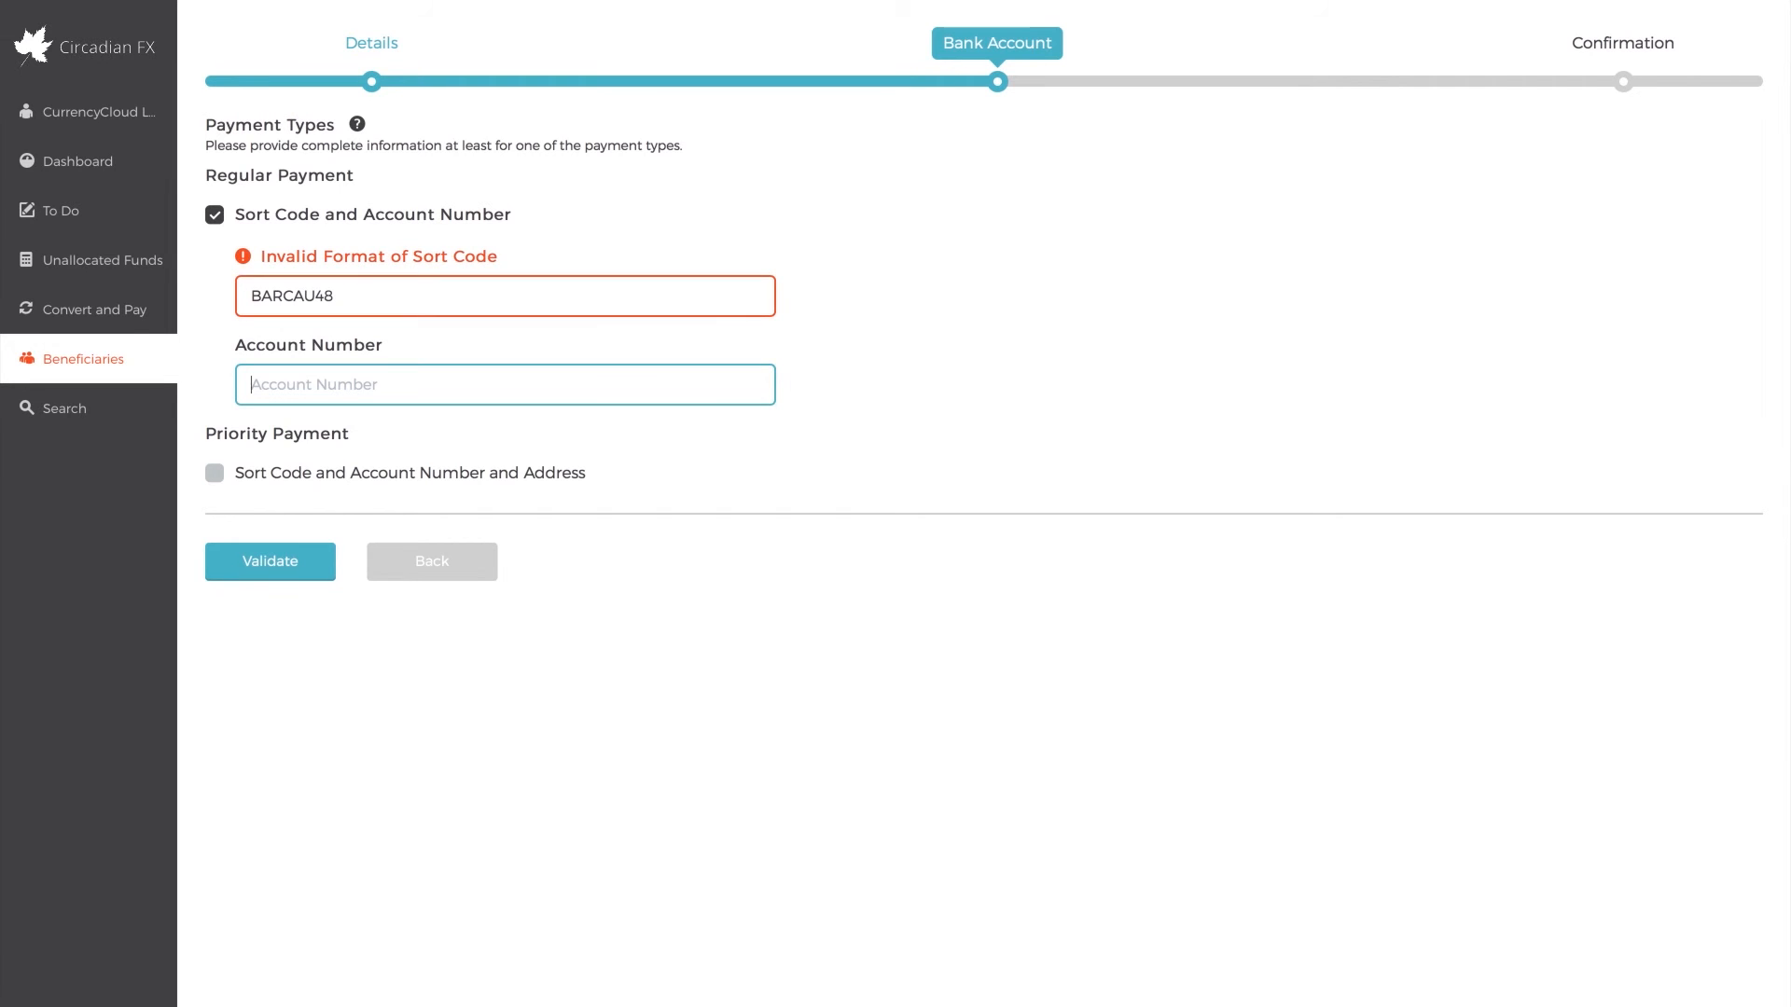
Search the conversions created from 16 Oct 2016 to 26 Oct 2016 and review the details of the 25 Oct EURUSD conversion
left_click(80, 411)
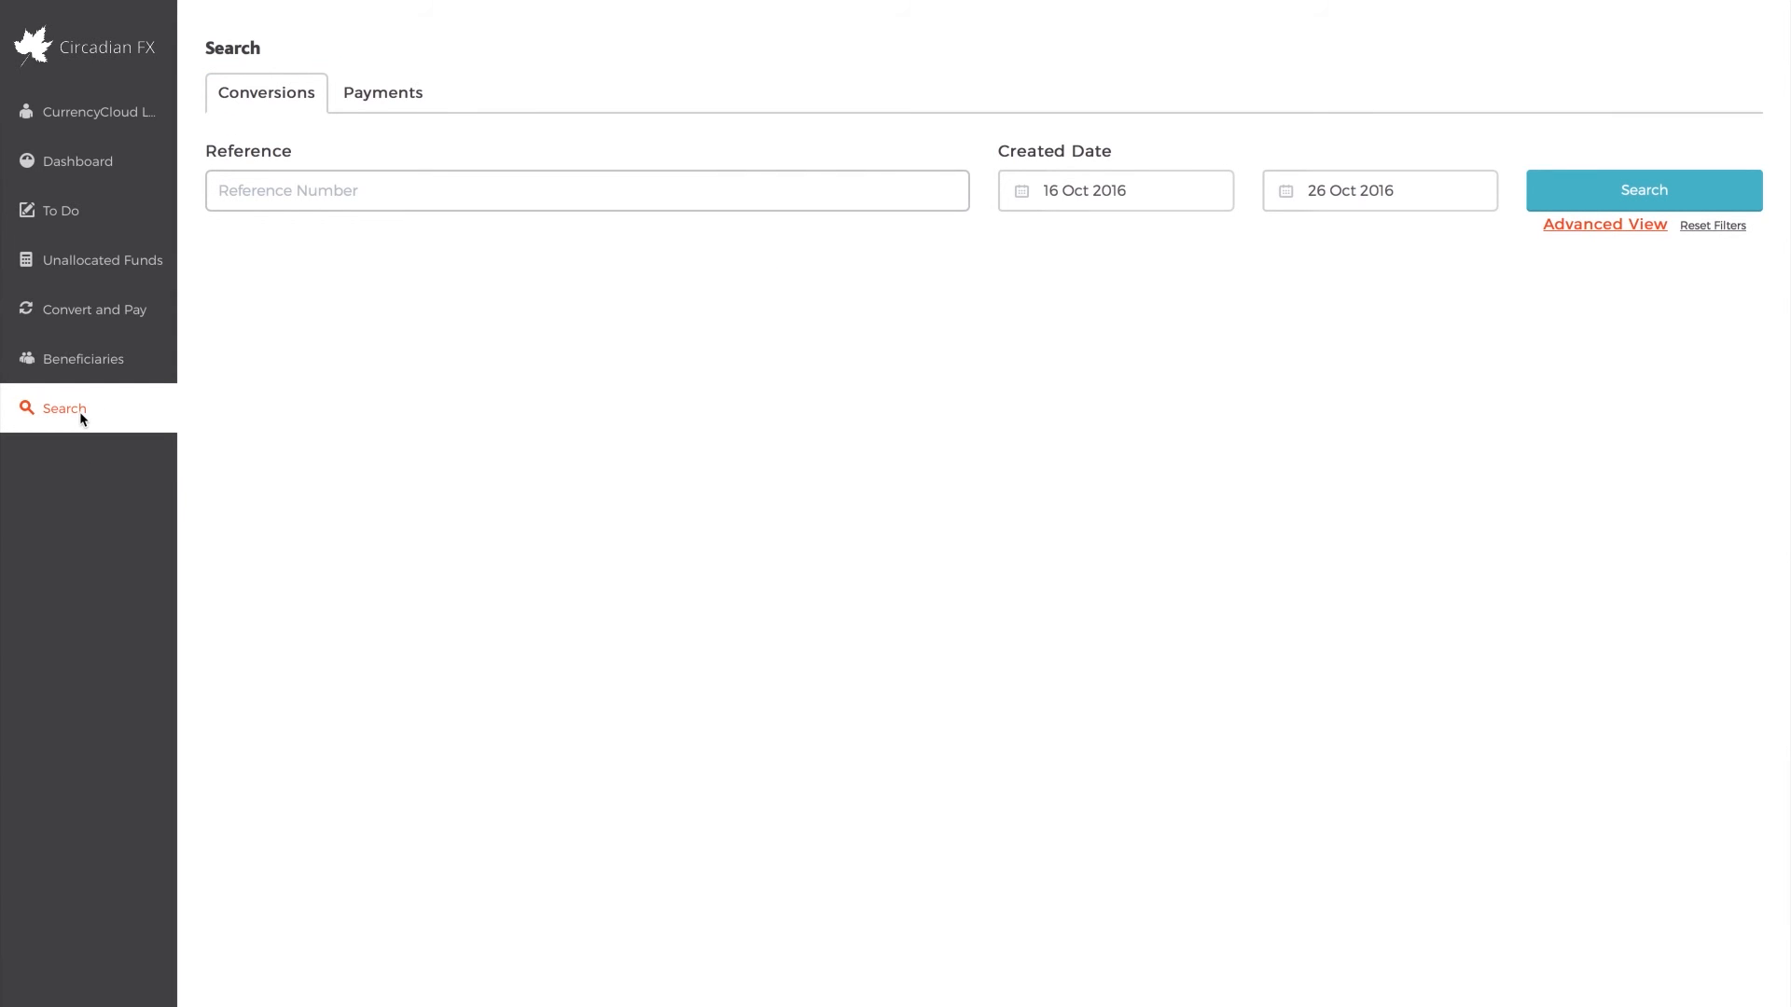
left_click(1597, 183)
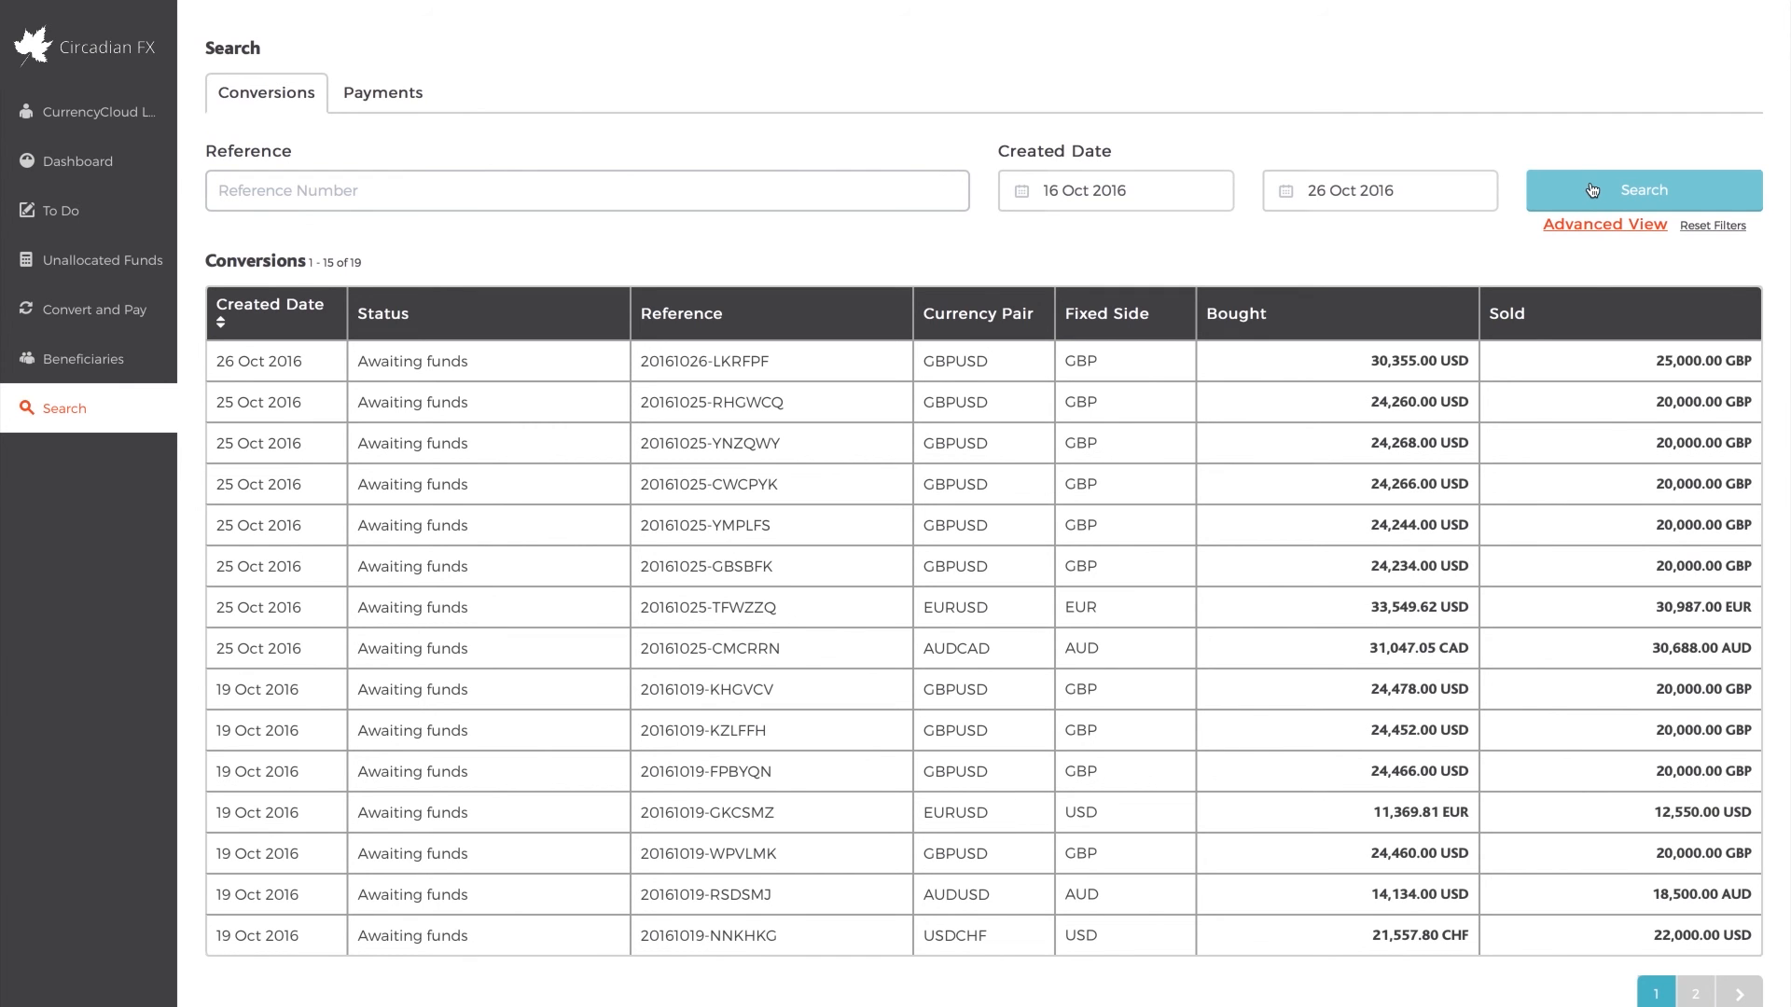
left_click(1589, 614)
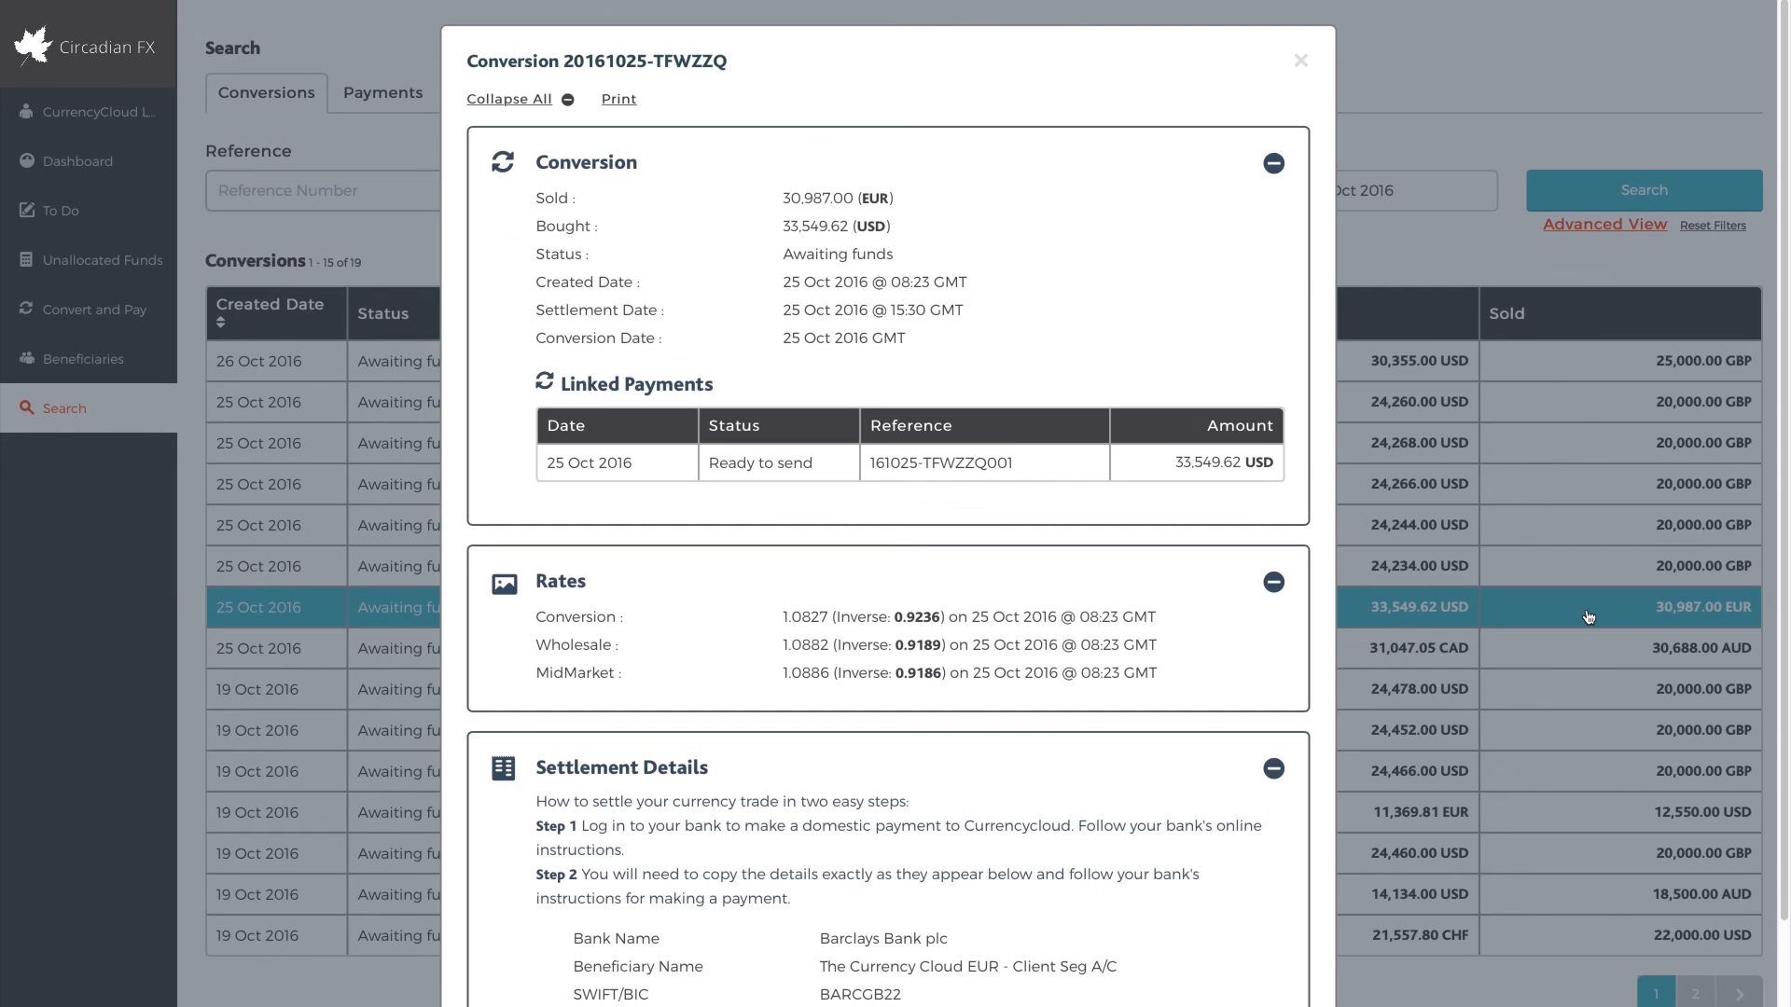
scroll(1178, 569, "down", 2)
scroll(1179, 579, "up", 3)
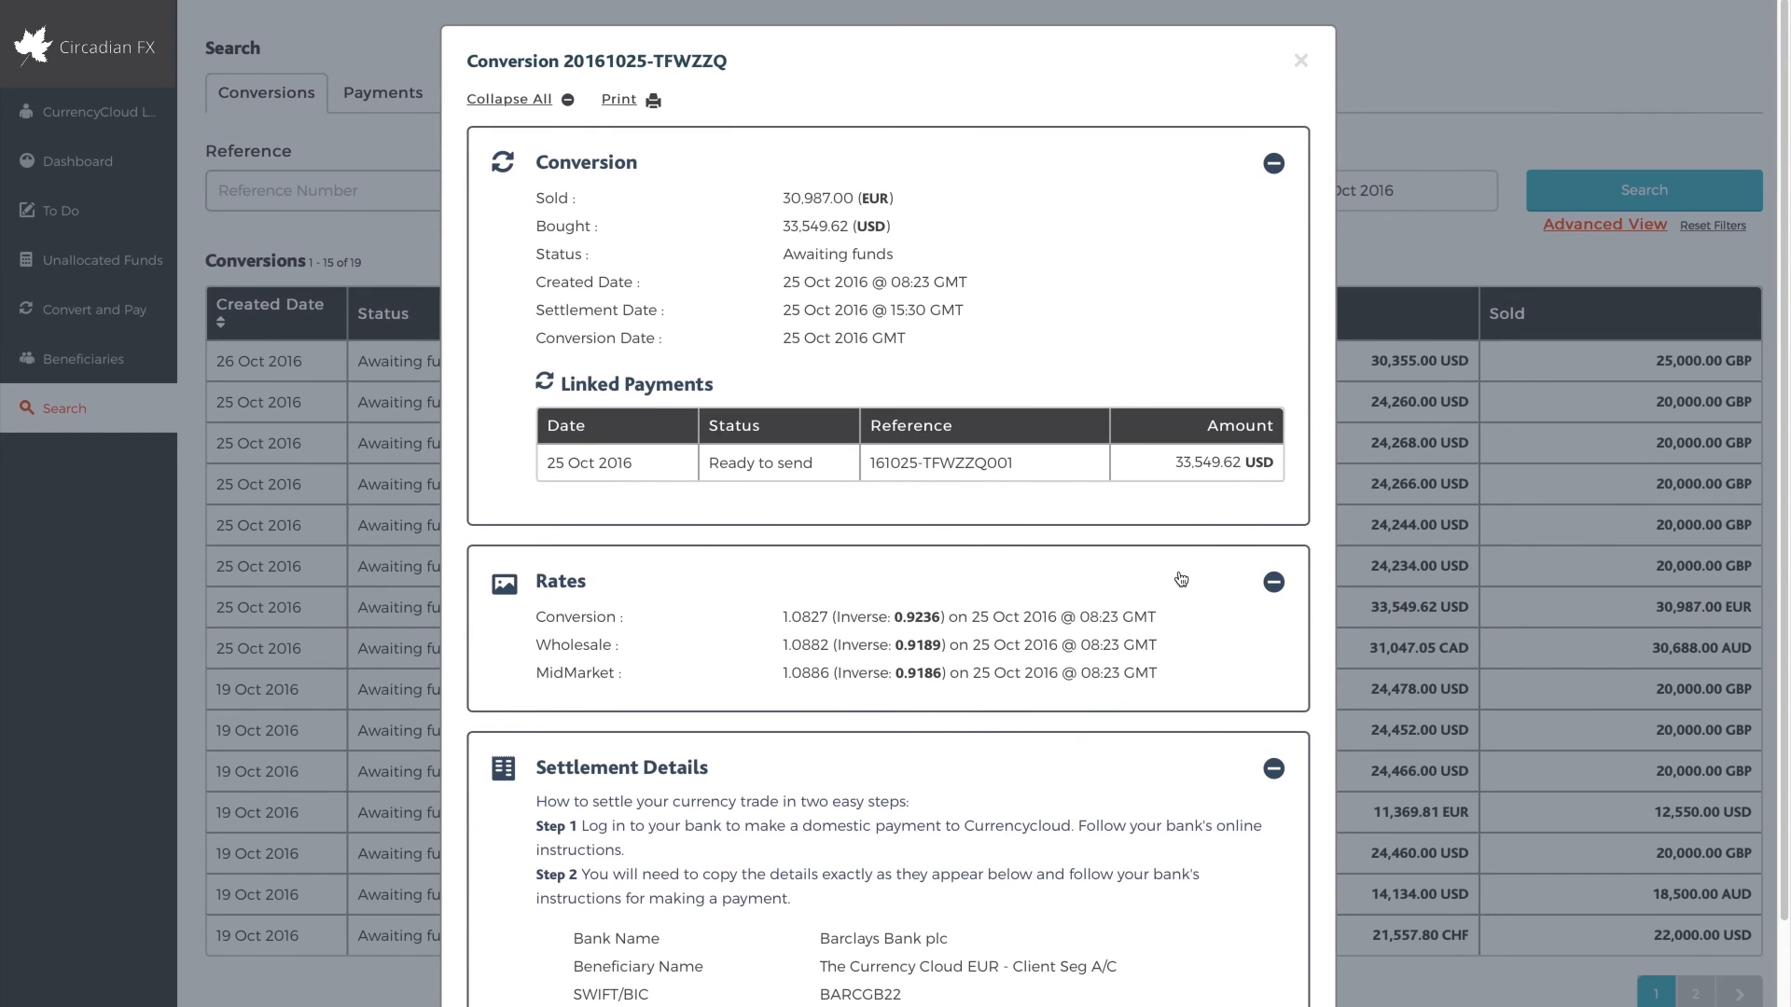
left_click(1518, 317)
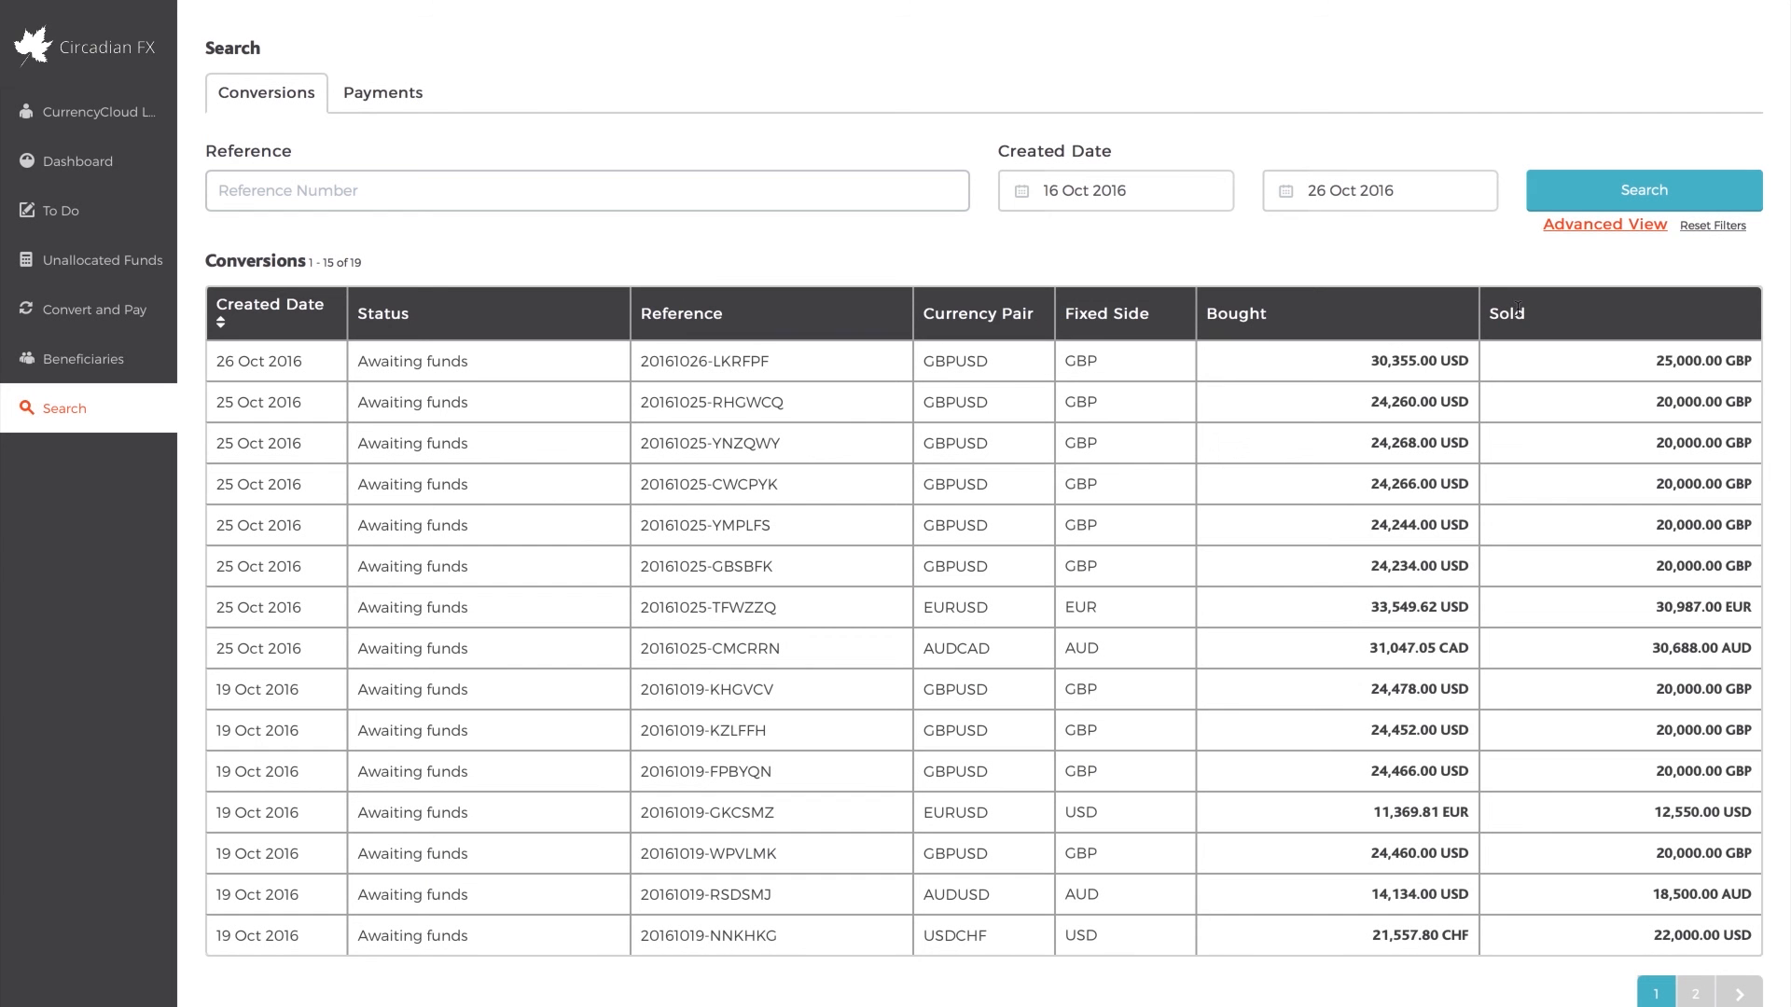
Show the advanced search filters, set the bought currency to Euro (EUR) and search the conversions
left_click(1580, 225)
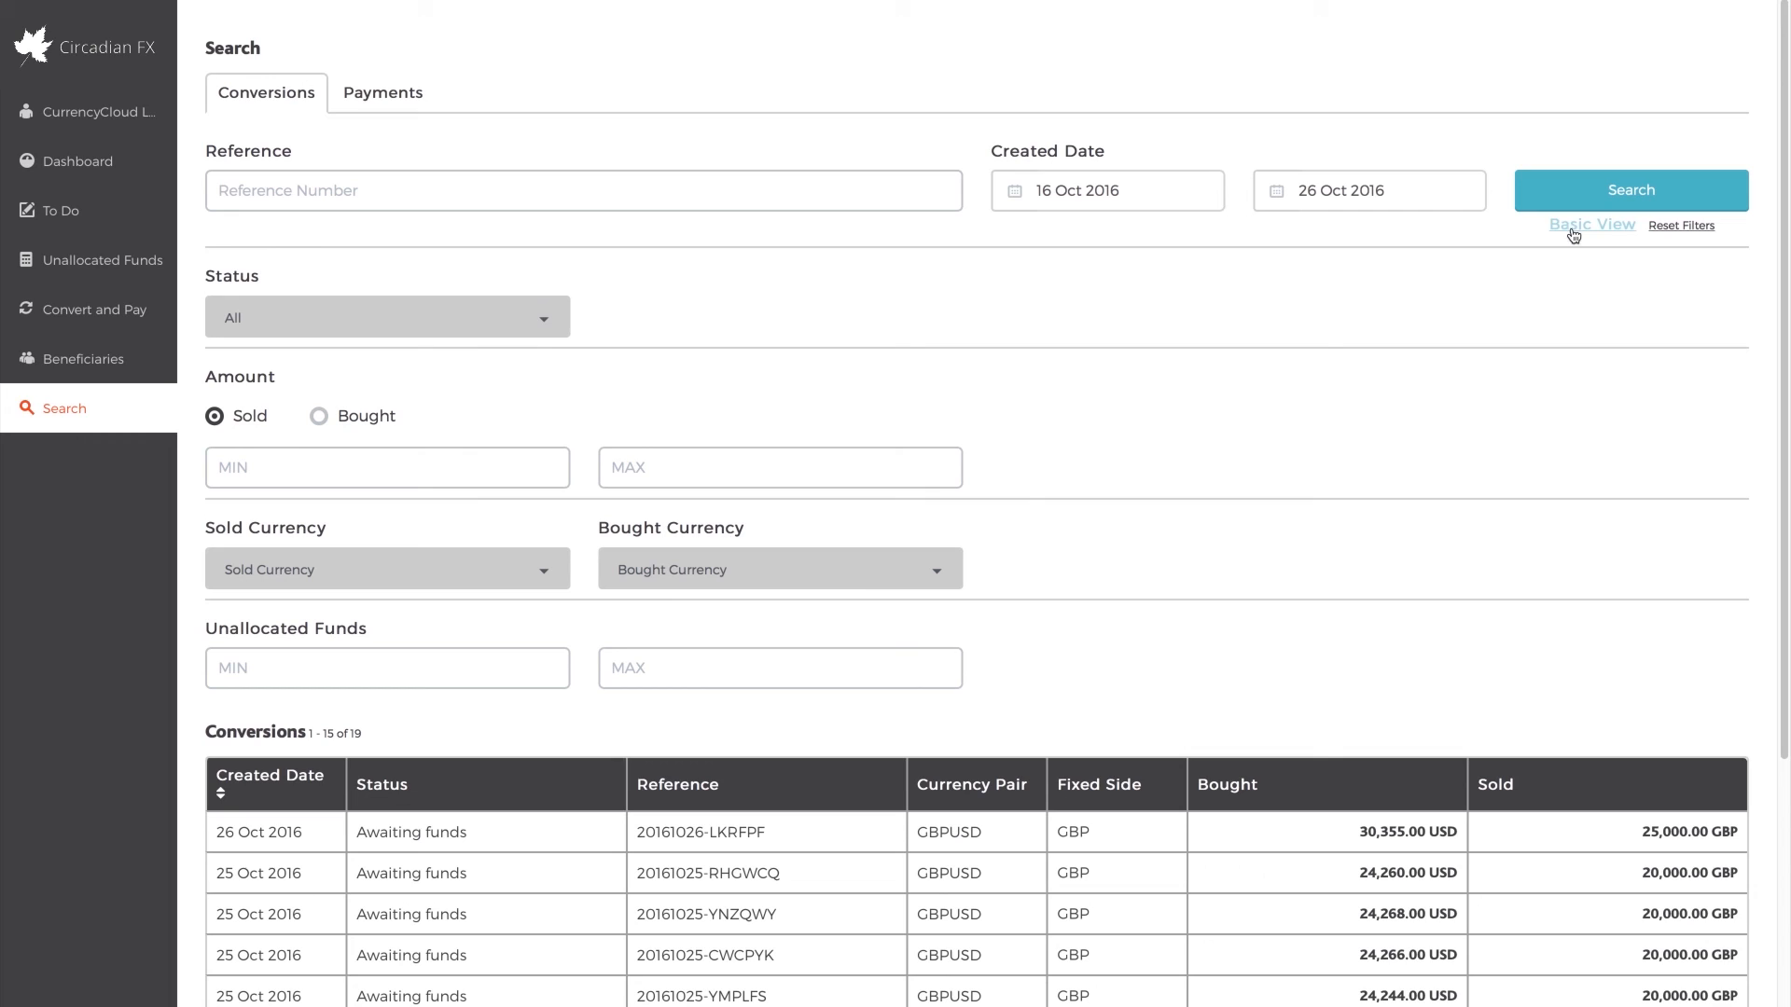
left_click(862, 575)
type("eur")
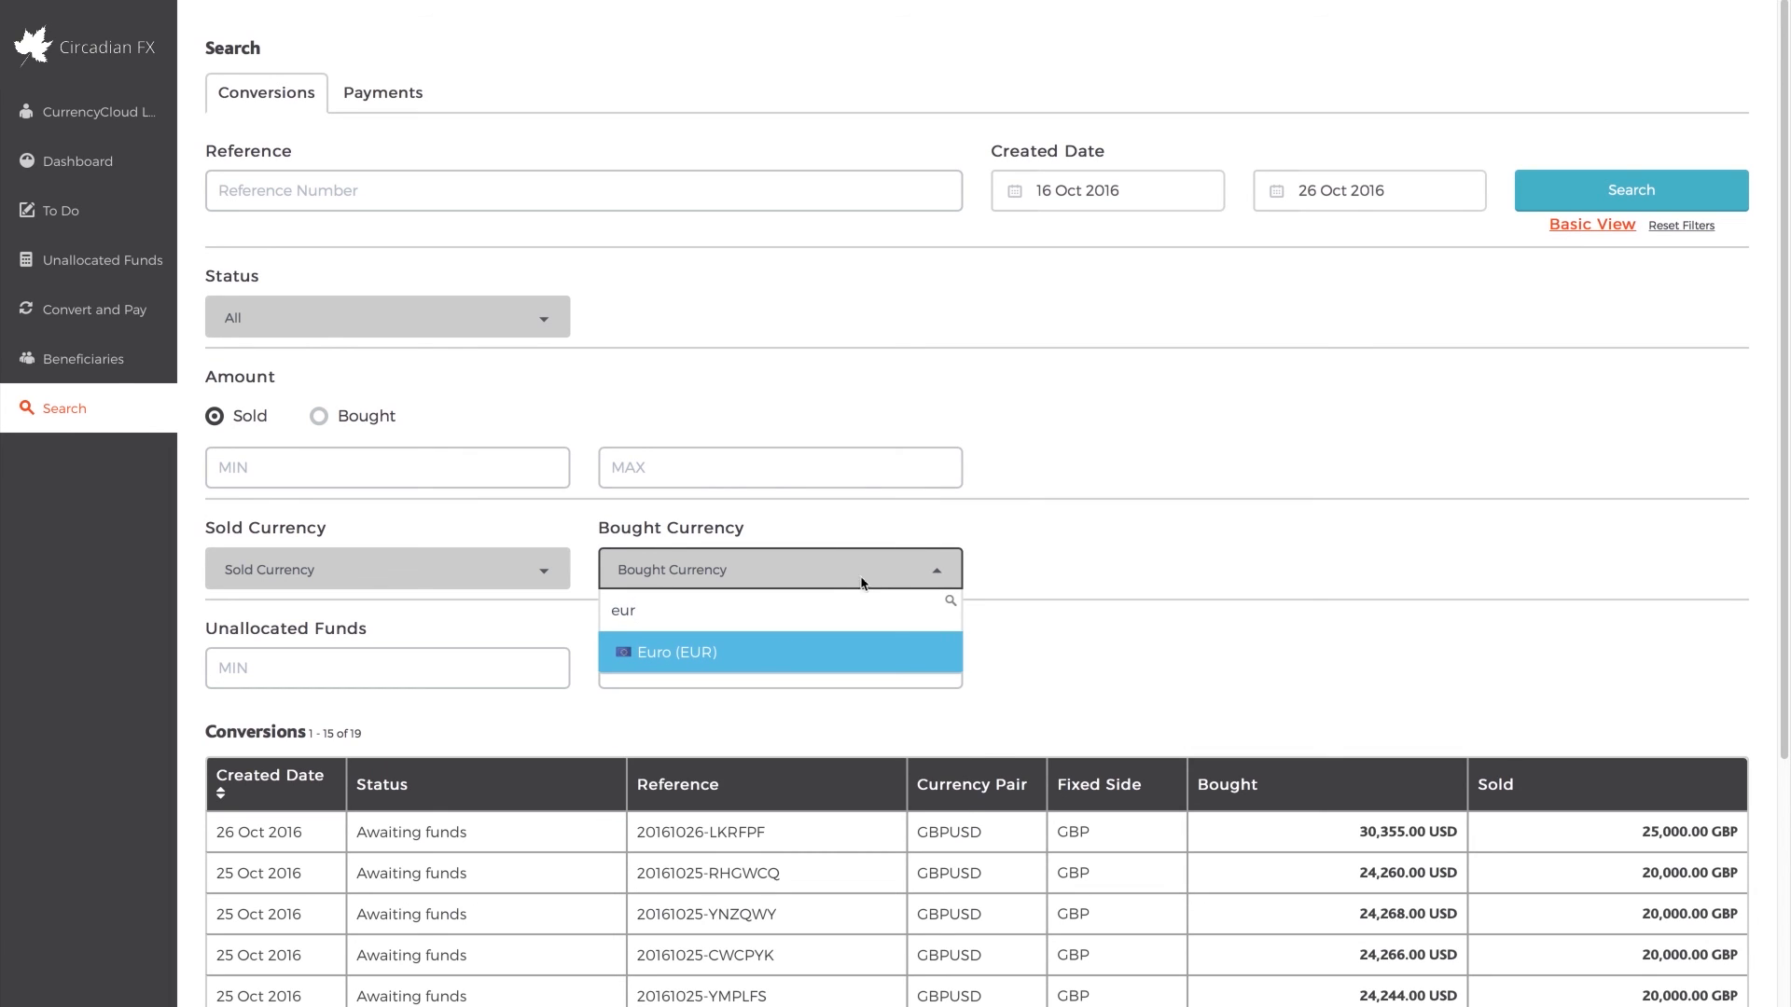
left_click(779, 650)
left_click(1676, 186)
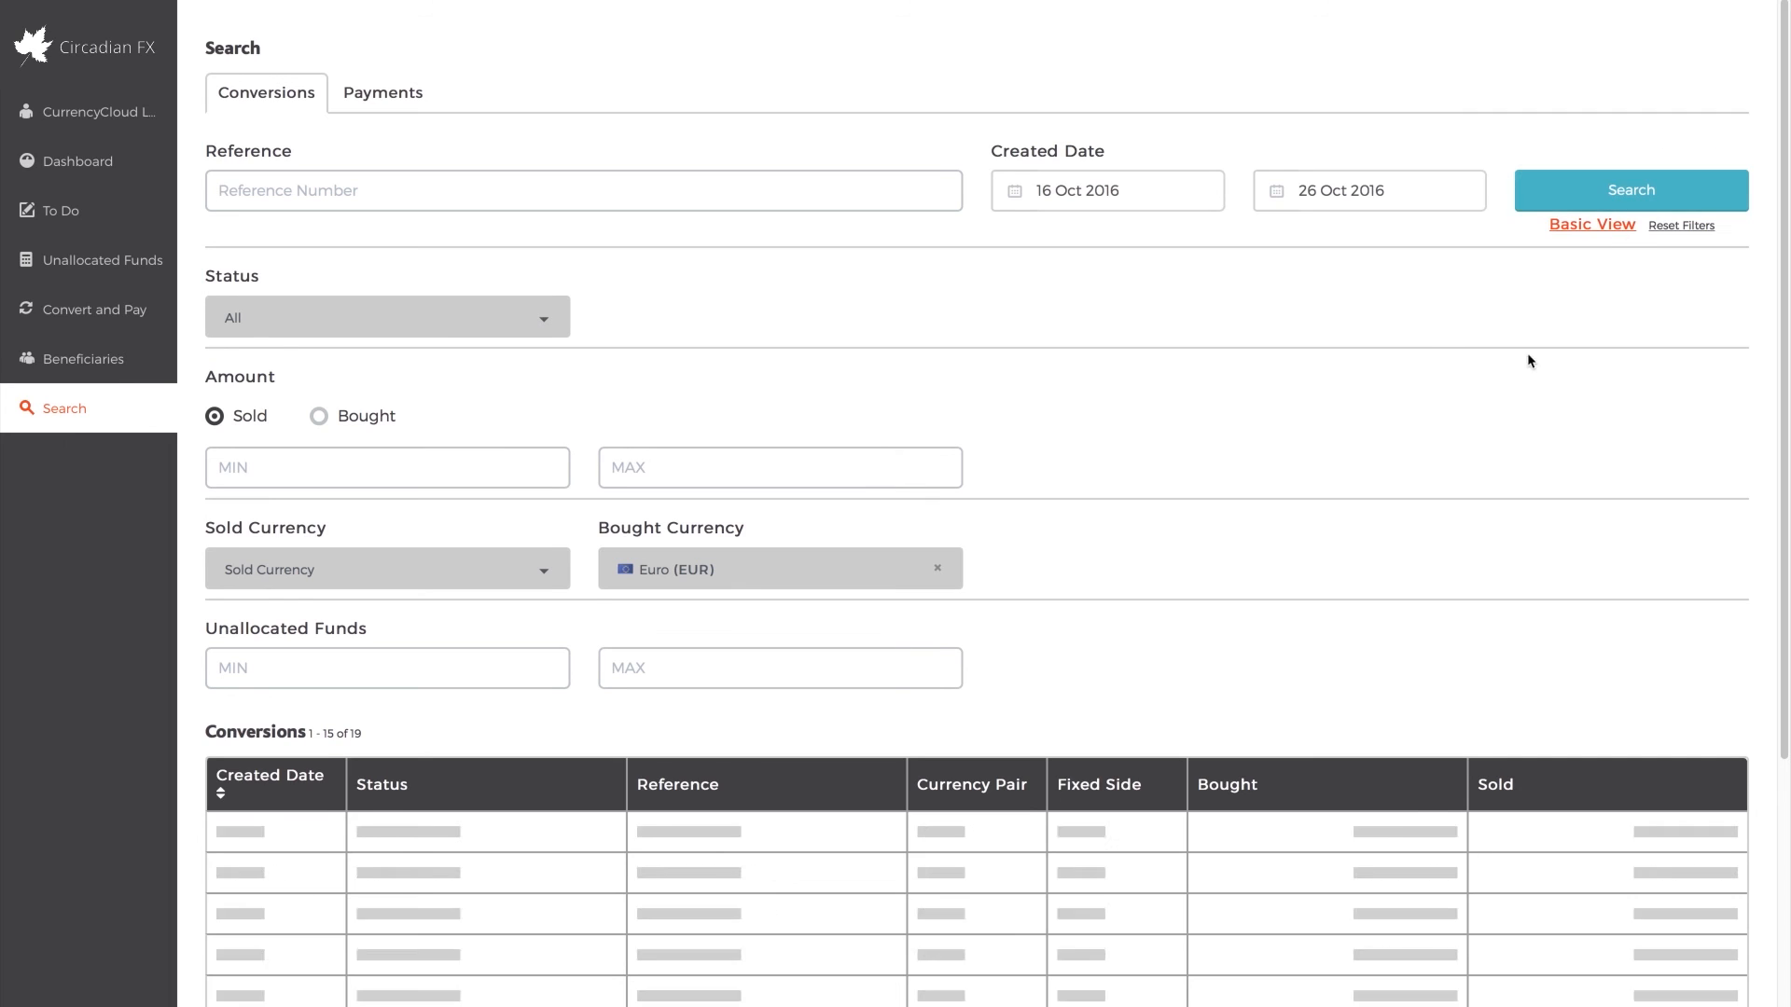